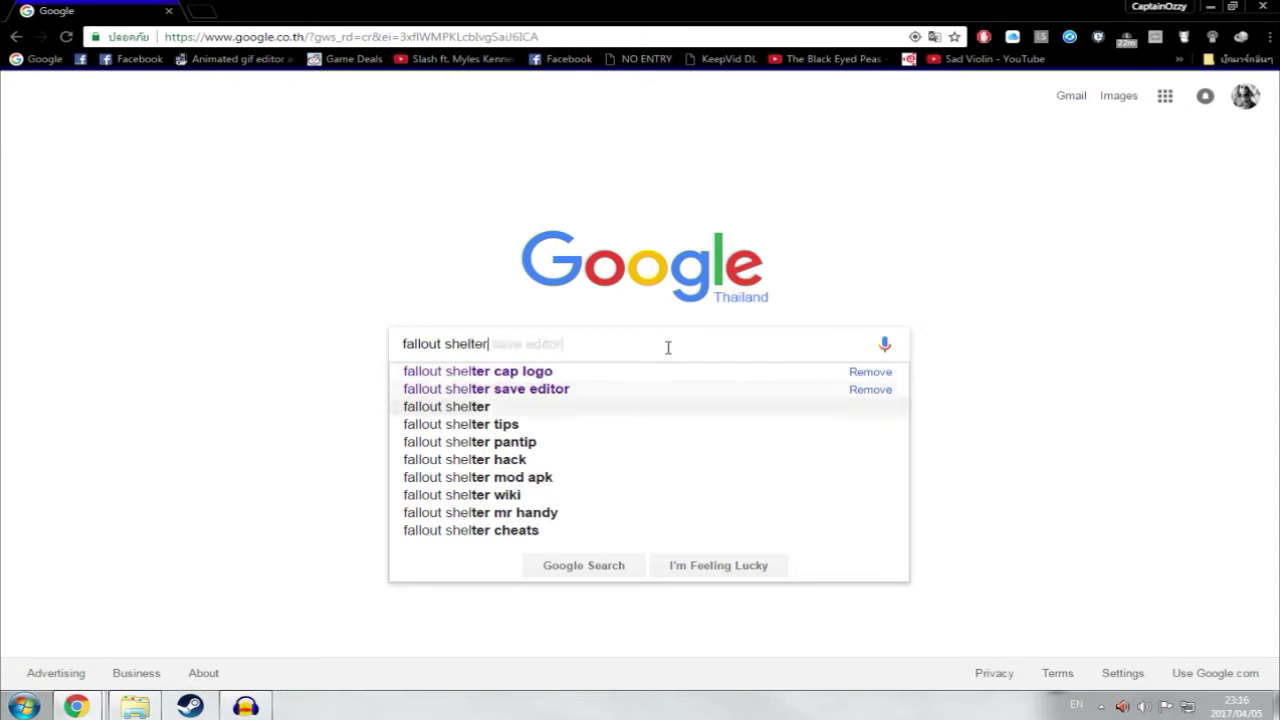
# Search Google for "fallout shelter save editor" and open the FalloutShelter save editor page
pyautogui.press('Up')
pyautogui.press('Return')
pyautogui.moveTo(149, 236); pyautogui.dragTo(297, 232)
pyautogui.click(300, 225)
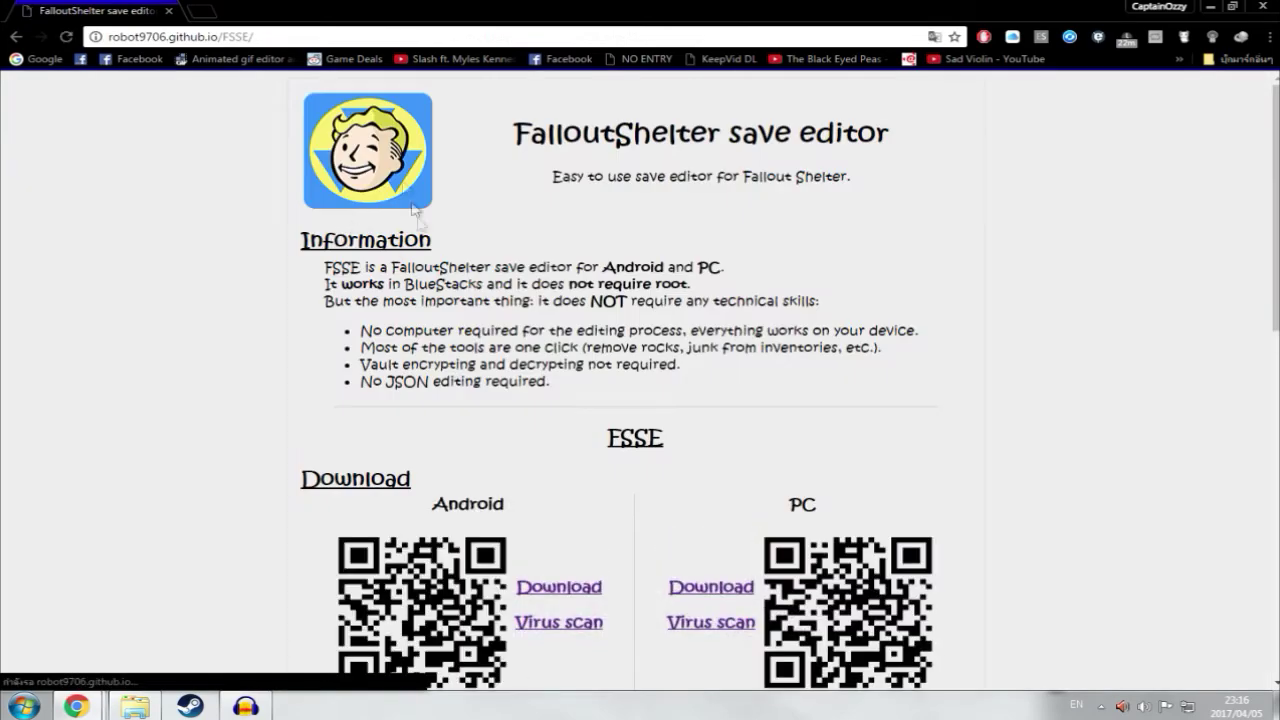
# Download the PC version of the save editor, Win.zip, and open the downloaded archive
pyautogui.scroll(-2, 580, 260)
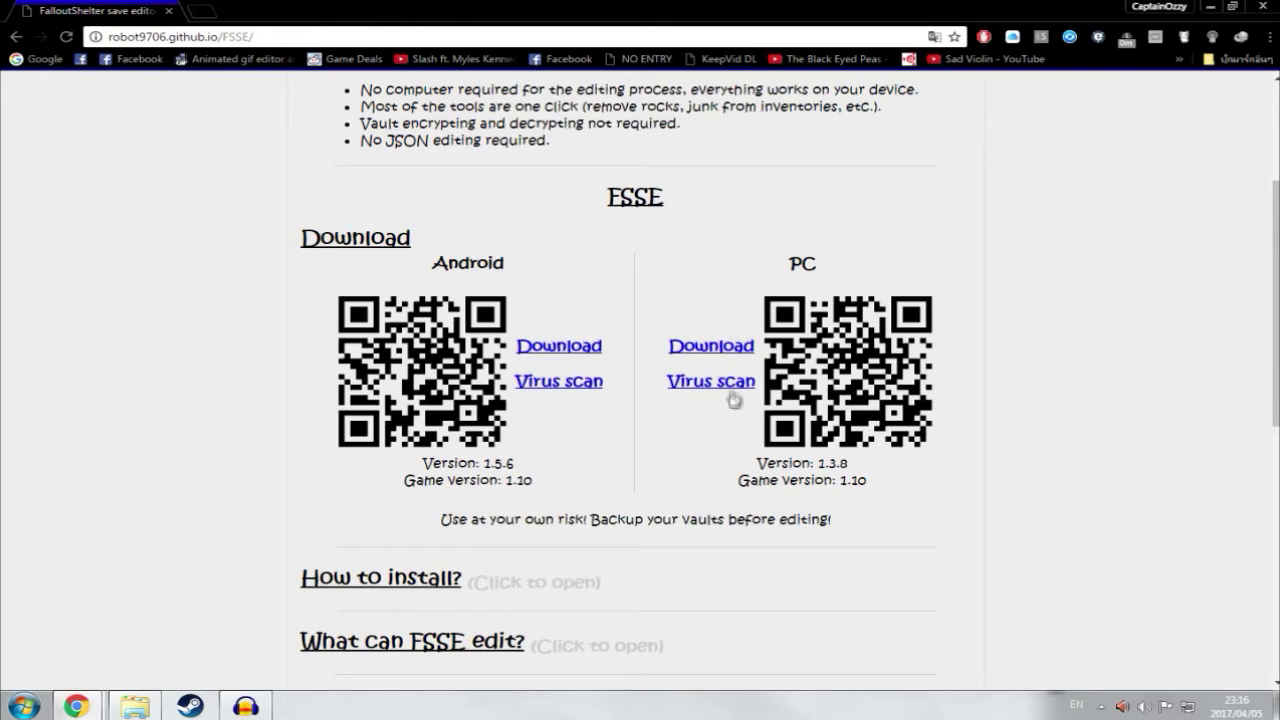
pyautogui.click(711, 346)
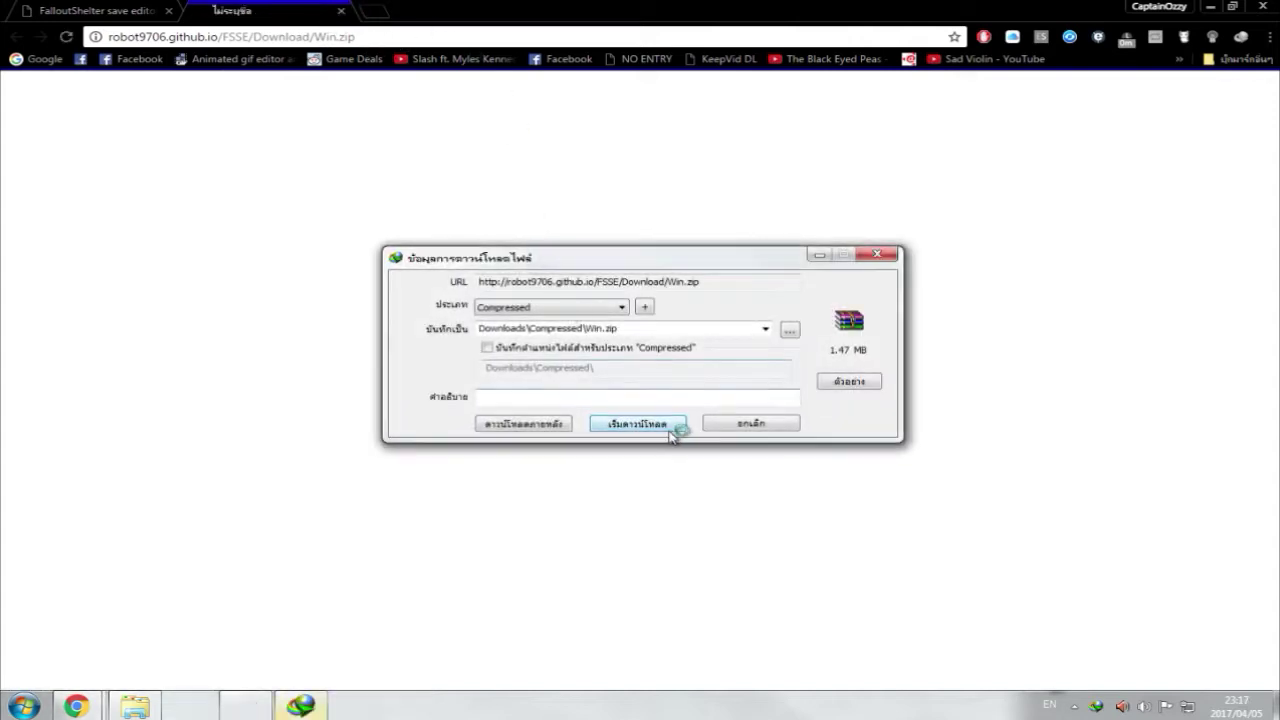
pyautogui.click(669, 430)
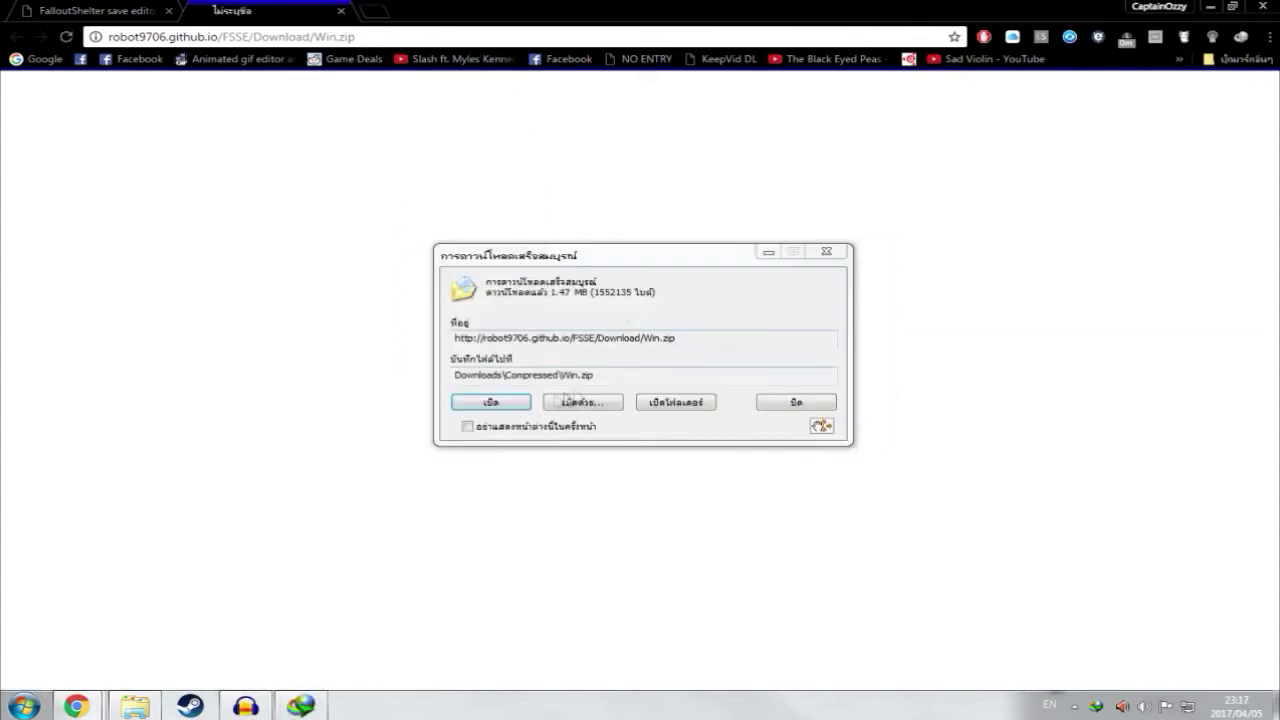
pyautogui.click(518, 402)
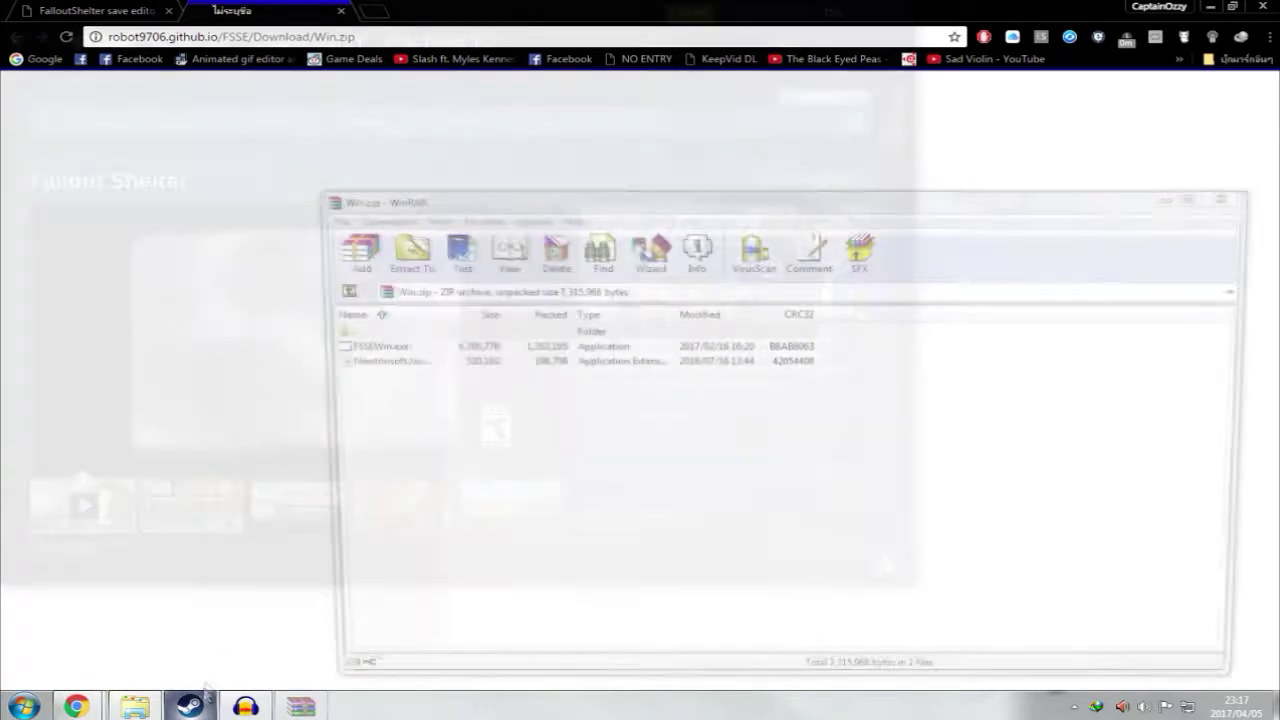
# Select both files in the Win.zip archive and switch to the game library in Steam
pyautogui.click(190, 706)
pyautogui.click(669, 597)
pyautogui.moveTo(563, 477); pyautogui.dragTo(345, 338)
pyautogui.click(185, 45)
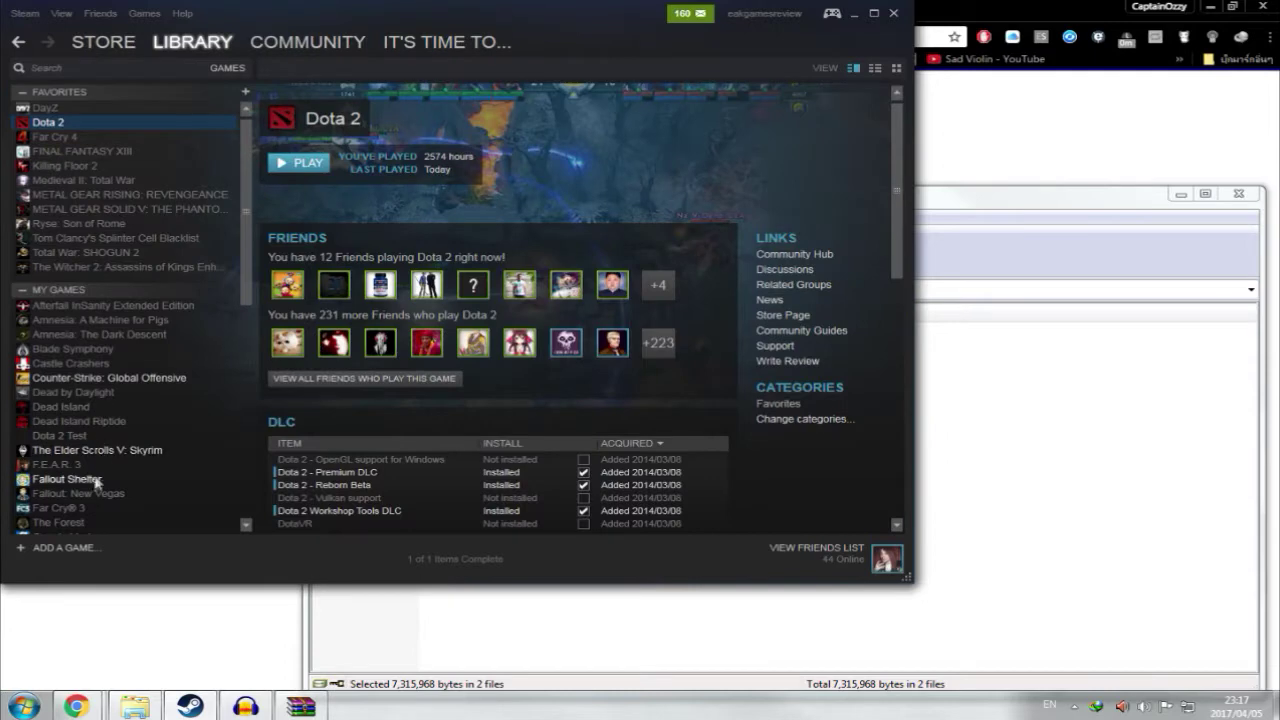
# Browse the local installation files of Fallout Shelter from the game's properties
pyautogui.click(97, 480)
pyautogui.rightClick(97, 480)
pyautogui.click(127, 478)
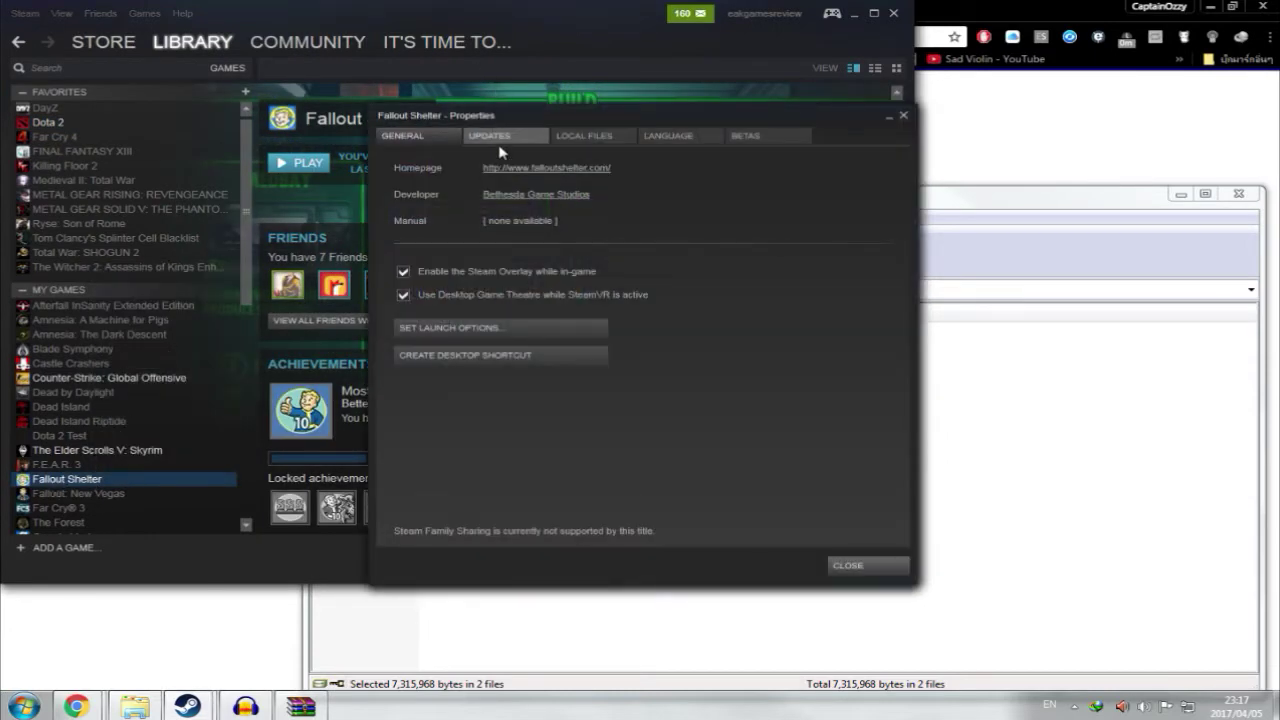
pyautogui.click(588, 137)
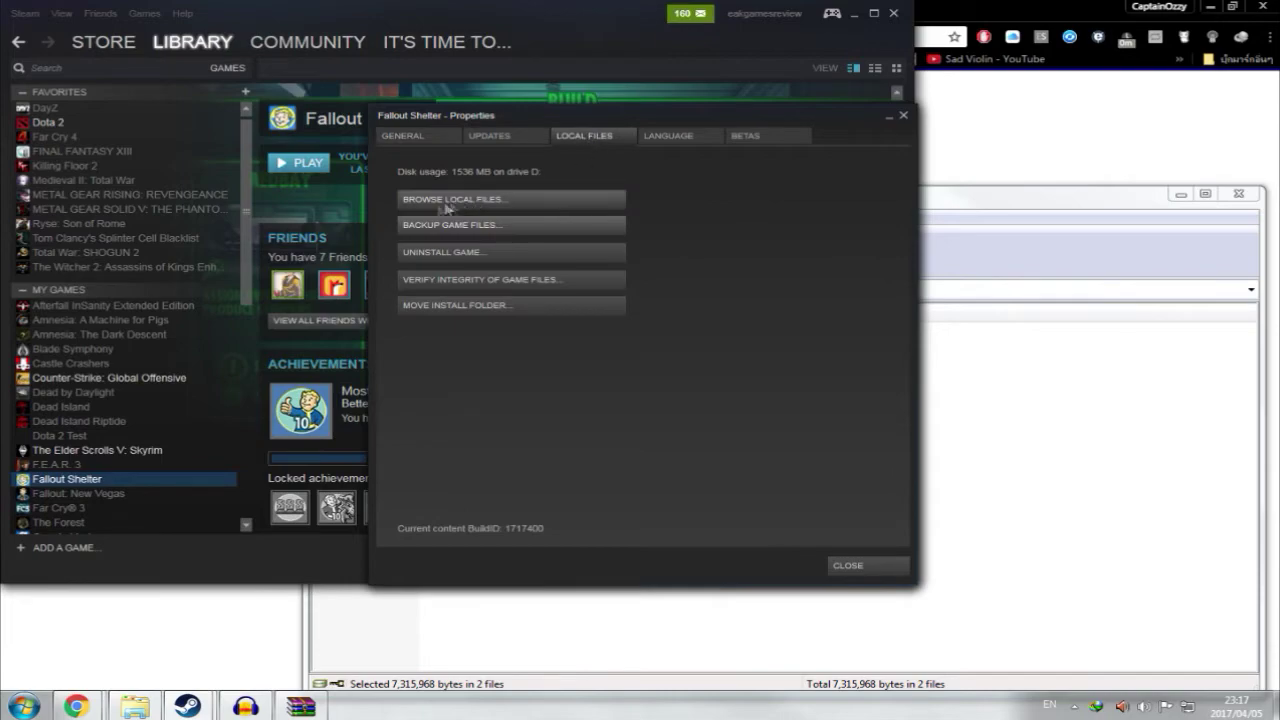
pyautogui.click(476, 213)
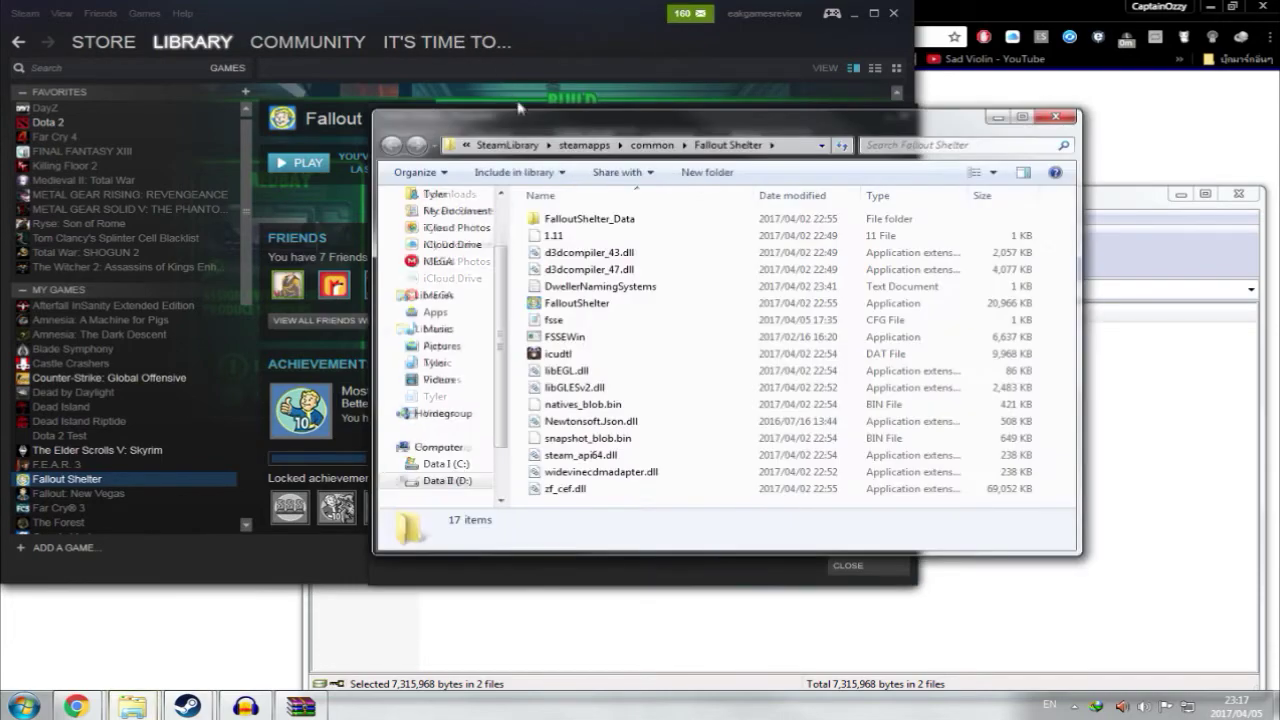
# Maximize the Fallout Shelter folder window and run FSSEWin from it
pyautogui.moveTo(524, 141); pyautogui.dragTo(483, 3)
pyautogui.moveTo(345, 434); pyautogui.dragTo(371, 371)
pyautogui.click(212, 222)
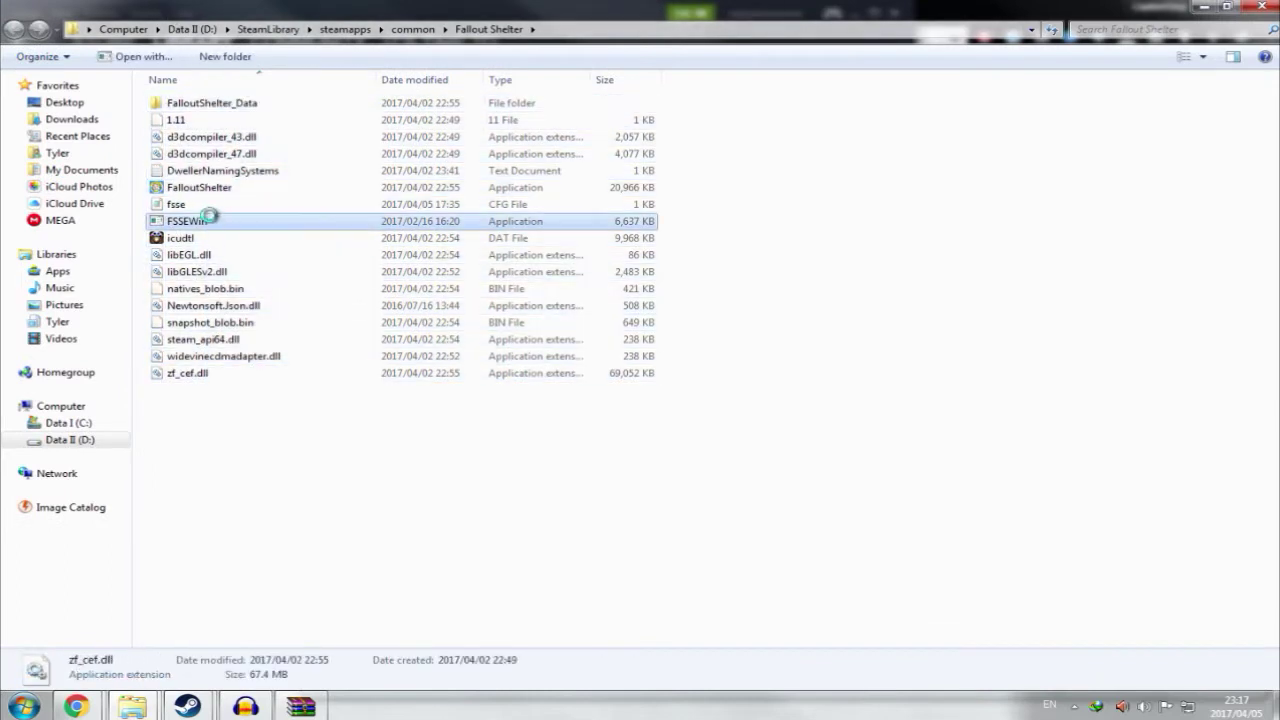
pyautogui.rightClick(240, 212)
pyautogui.click(260, 225)
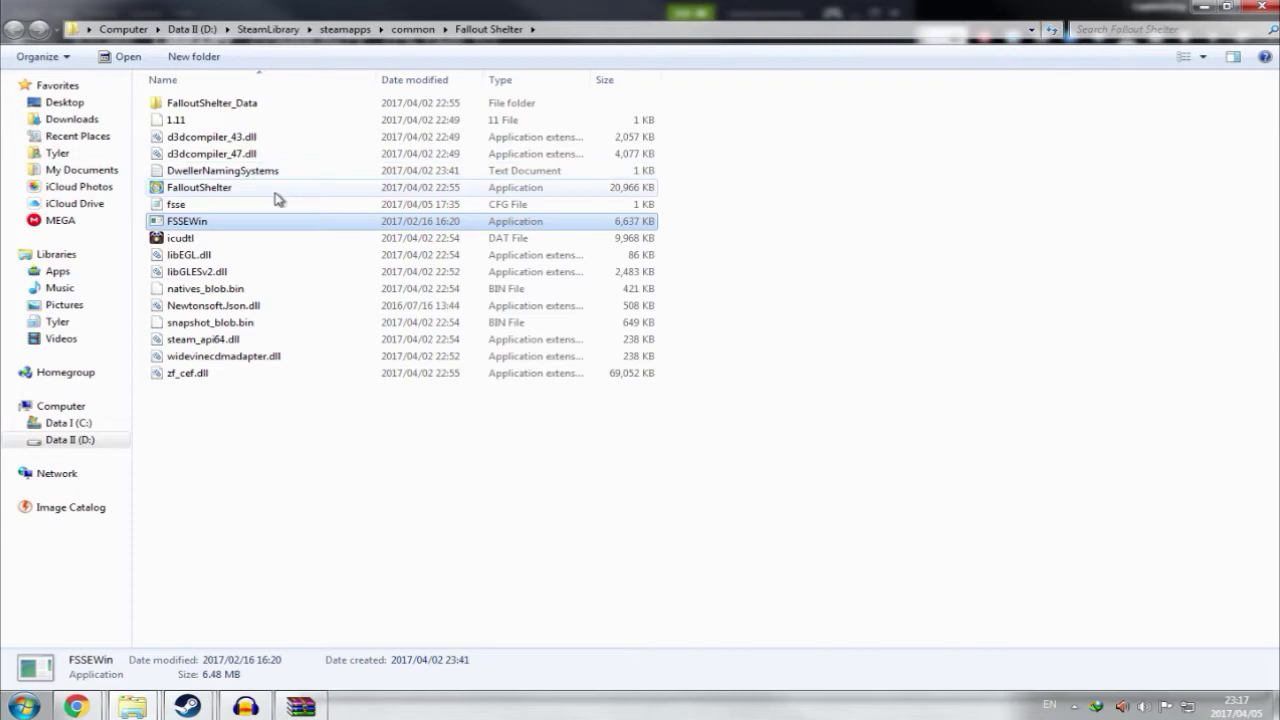
pyautogui.moveTo(158, 70); pyautogui.dragTo(208, 75)
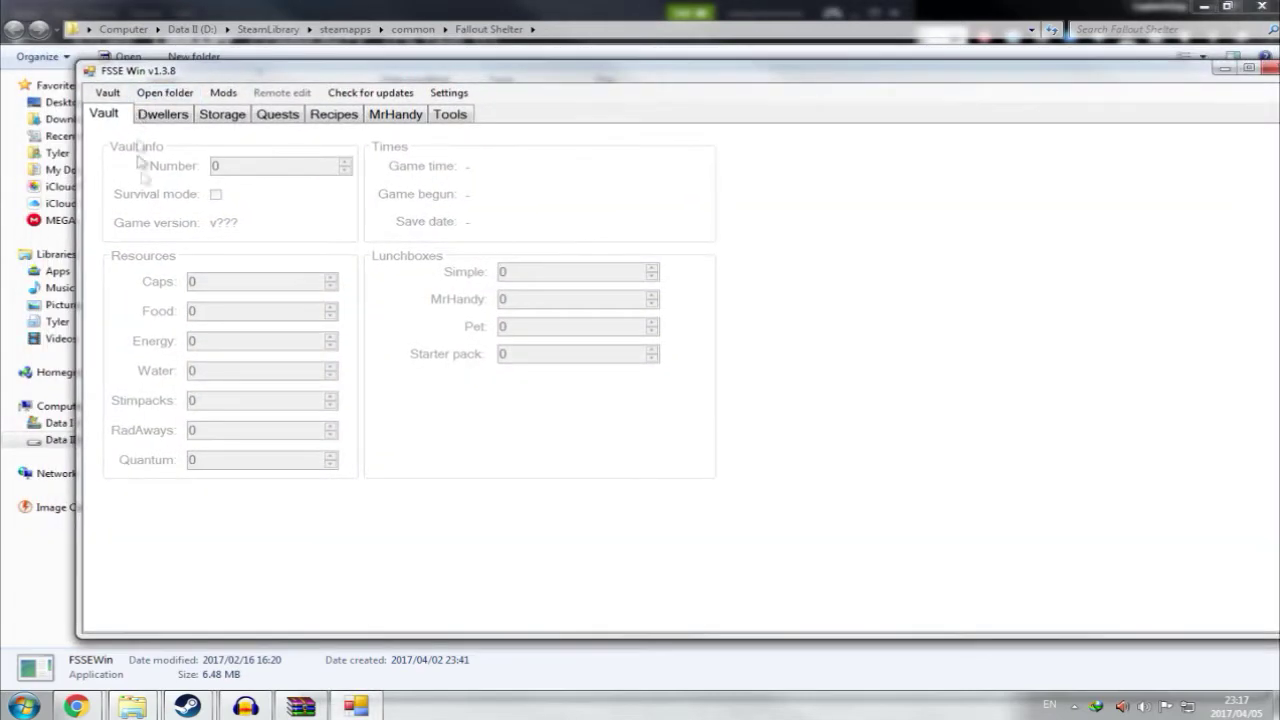
# Start opening a vault save file and browse to the windows 7 folder under Users on drive C
pyautogui.click(110, 94)
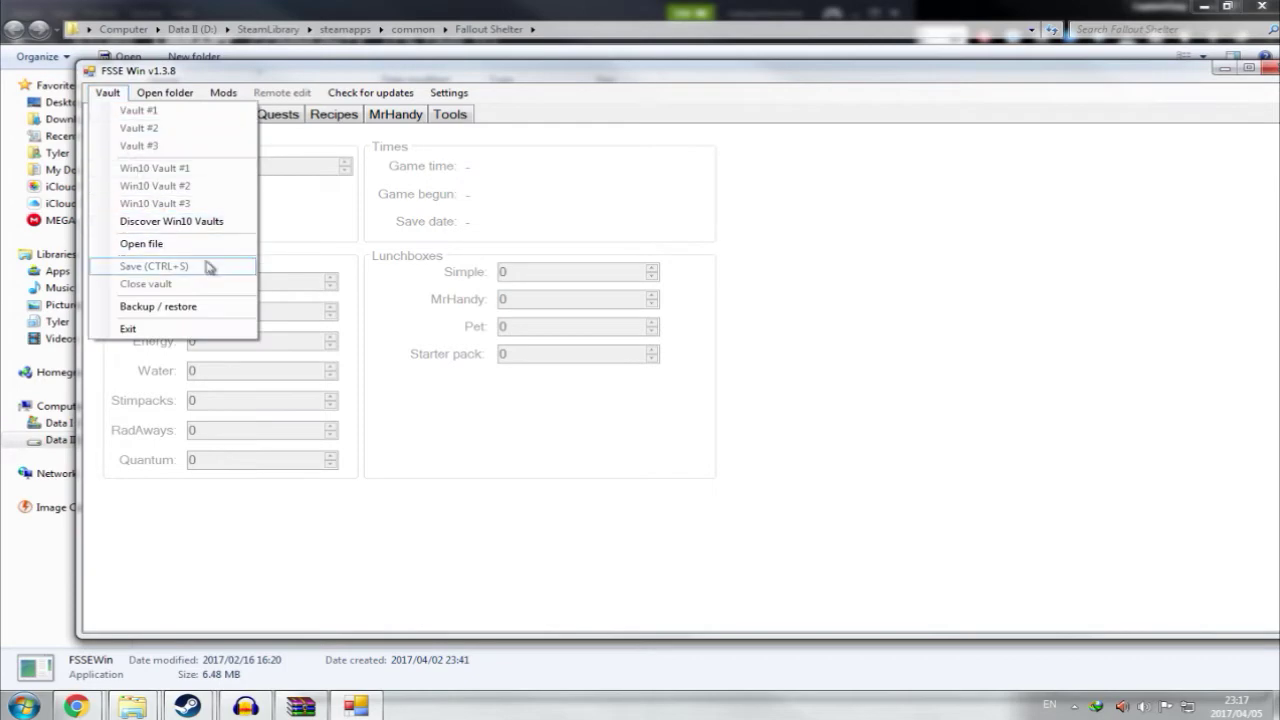
pyautogui.click(147, 246)
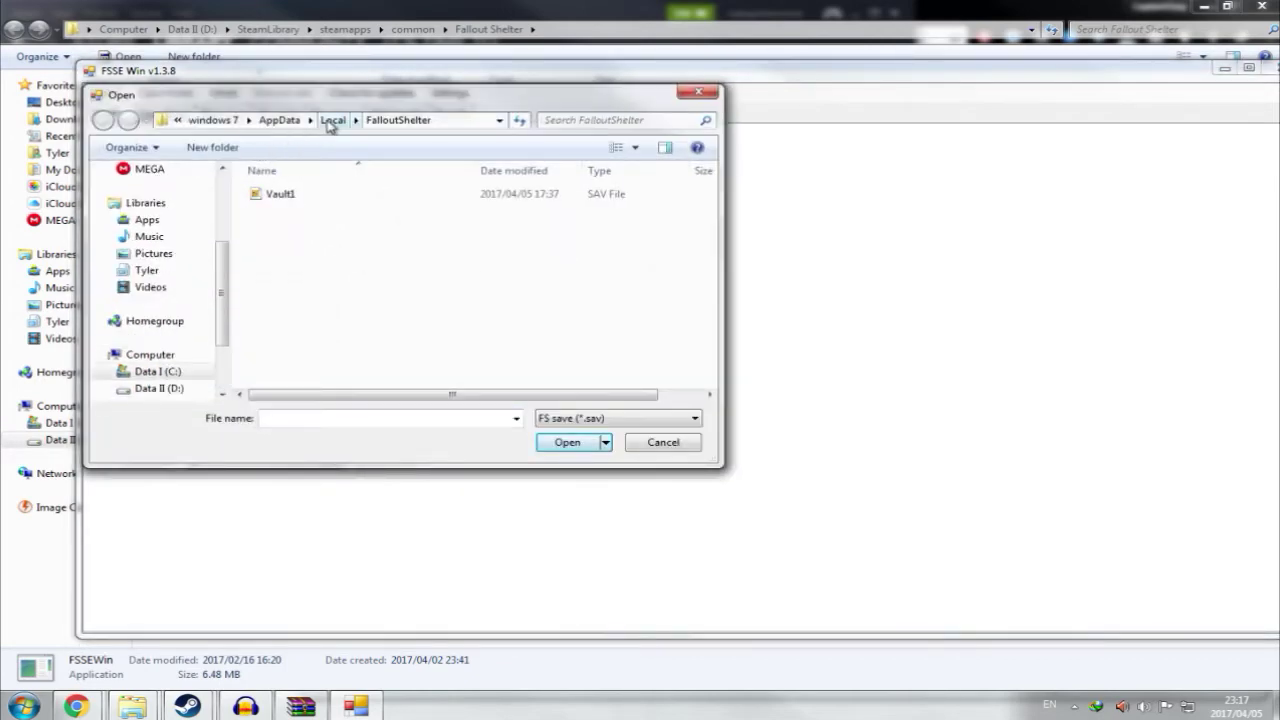
pyautogui.click(160, 372)
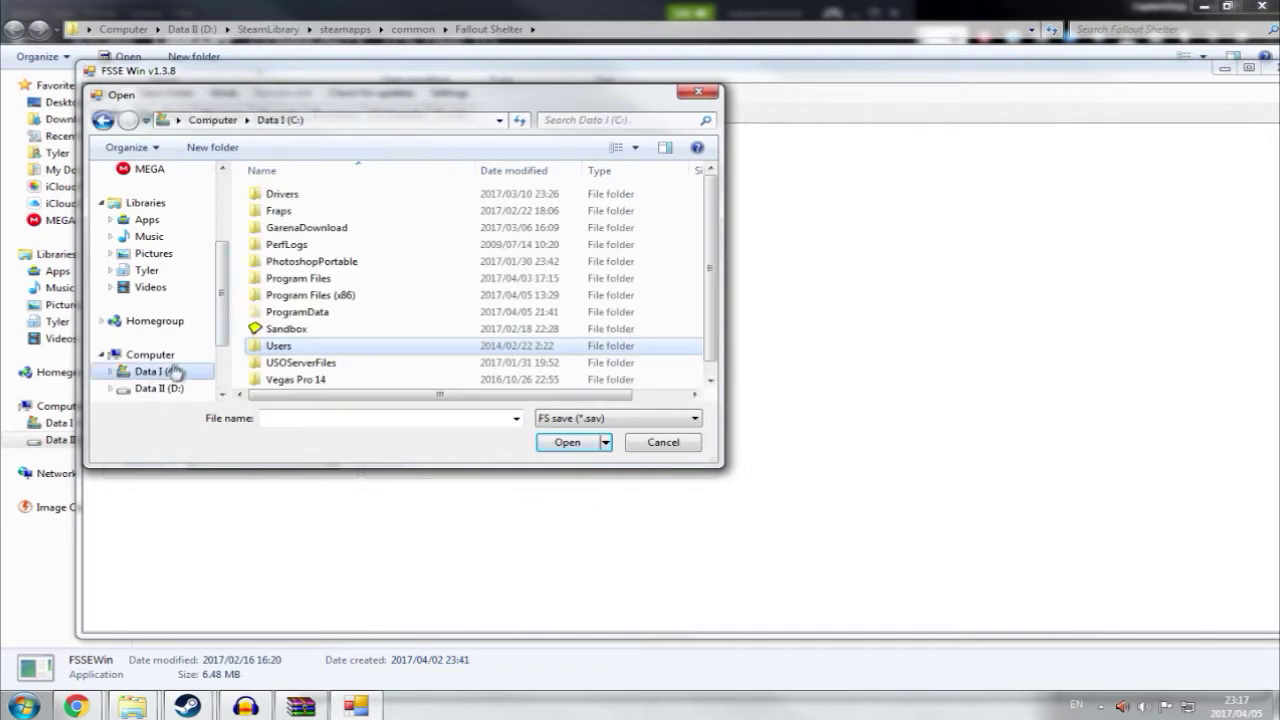
pyautogui.click(305, 346)
pyautogui.scroll(-1, 305, 346)
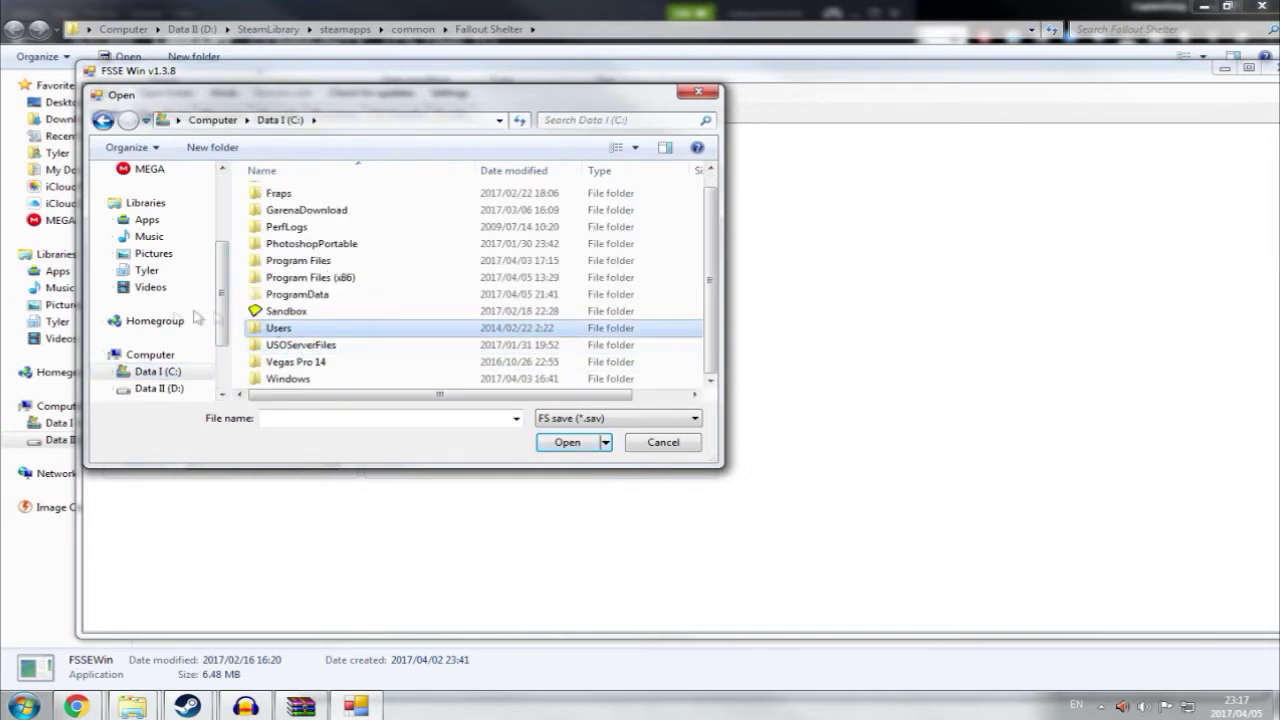
pyautogui.doubleClick(285, 330)
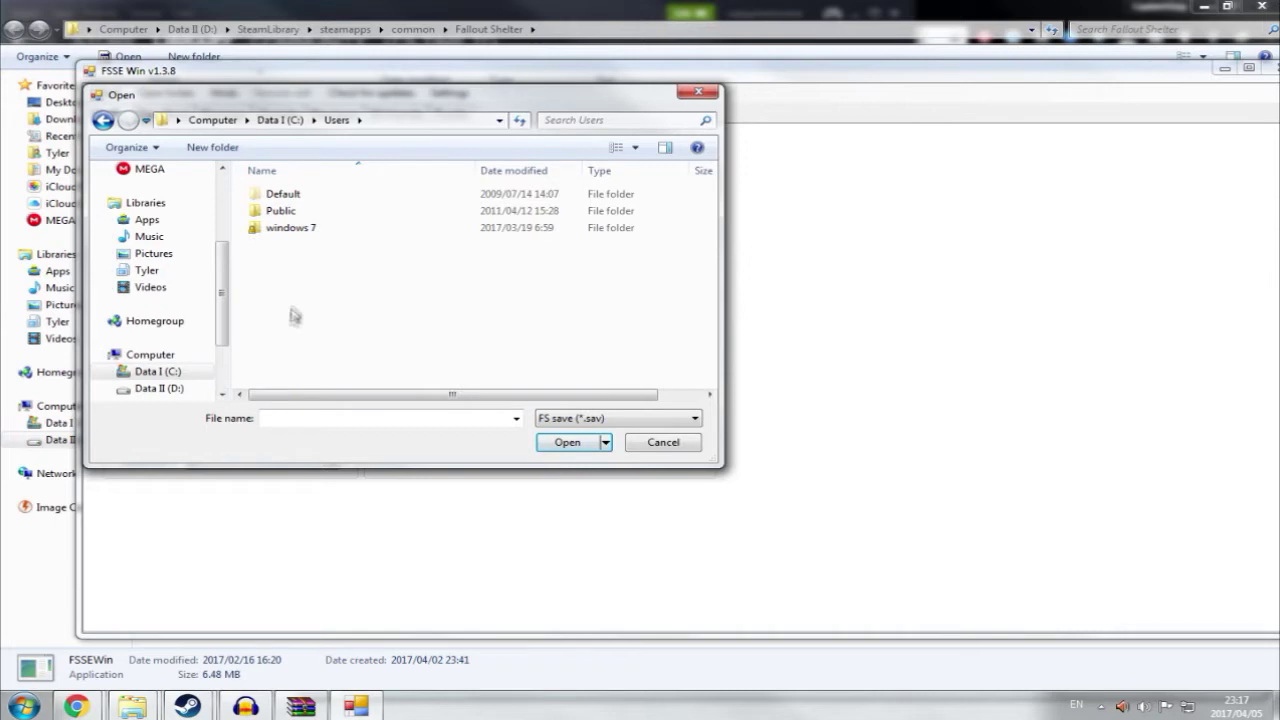
pyautogui.click(275, 232)
pyautogui.doubleClick(288, 230)
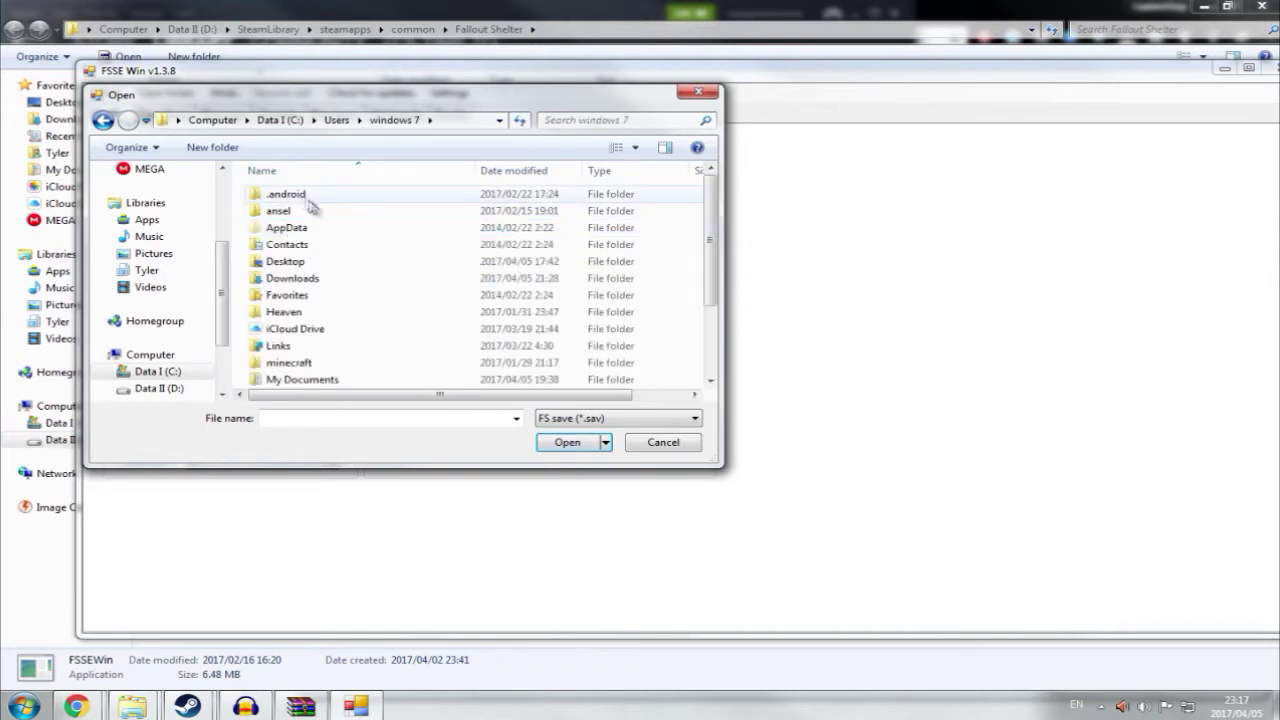
# Open the Vault1 save file from the AppData\Local\FalloutShelter folder
pyautogui.doubleClick(331, 231)
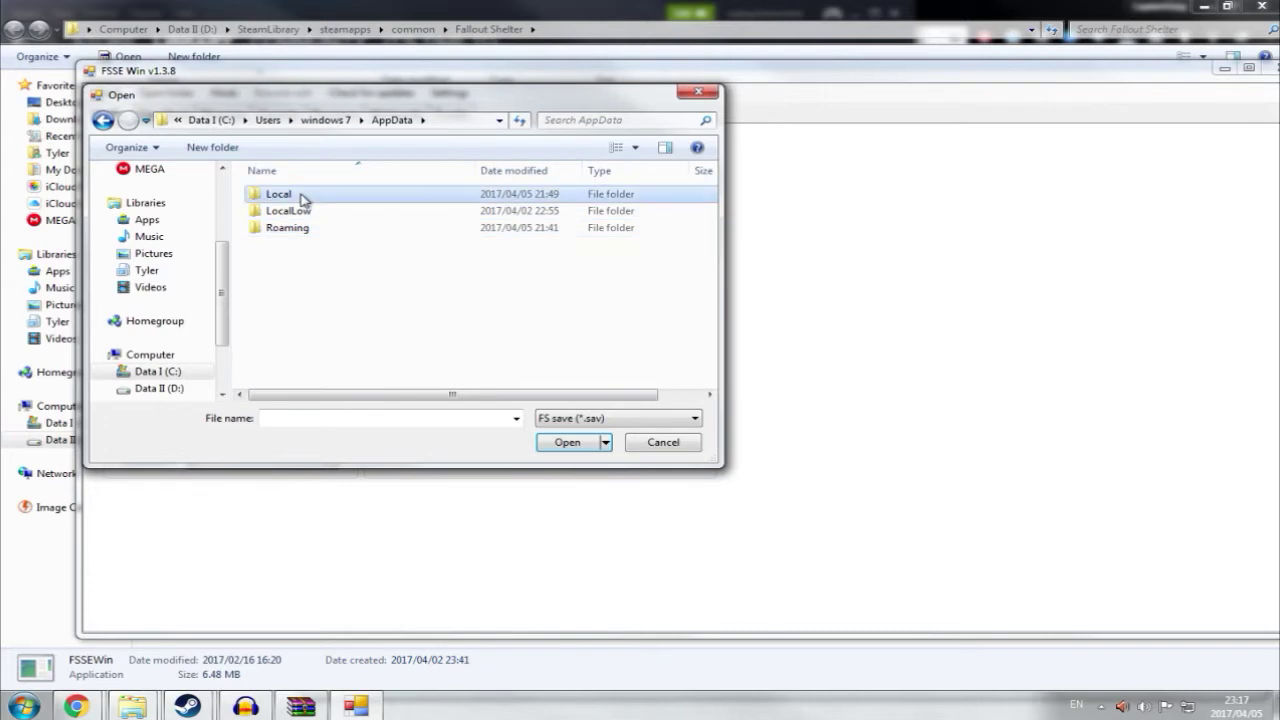
pyautogui.doubleClick(302, 199)
pyautogui.scroll(-8, 372, 240)
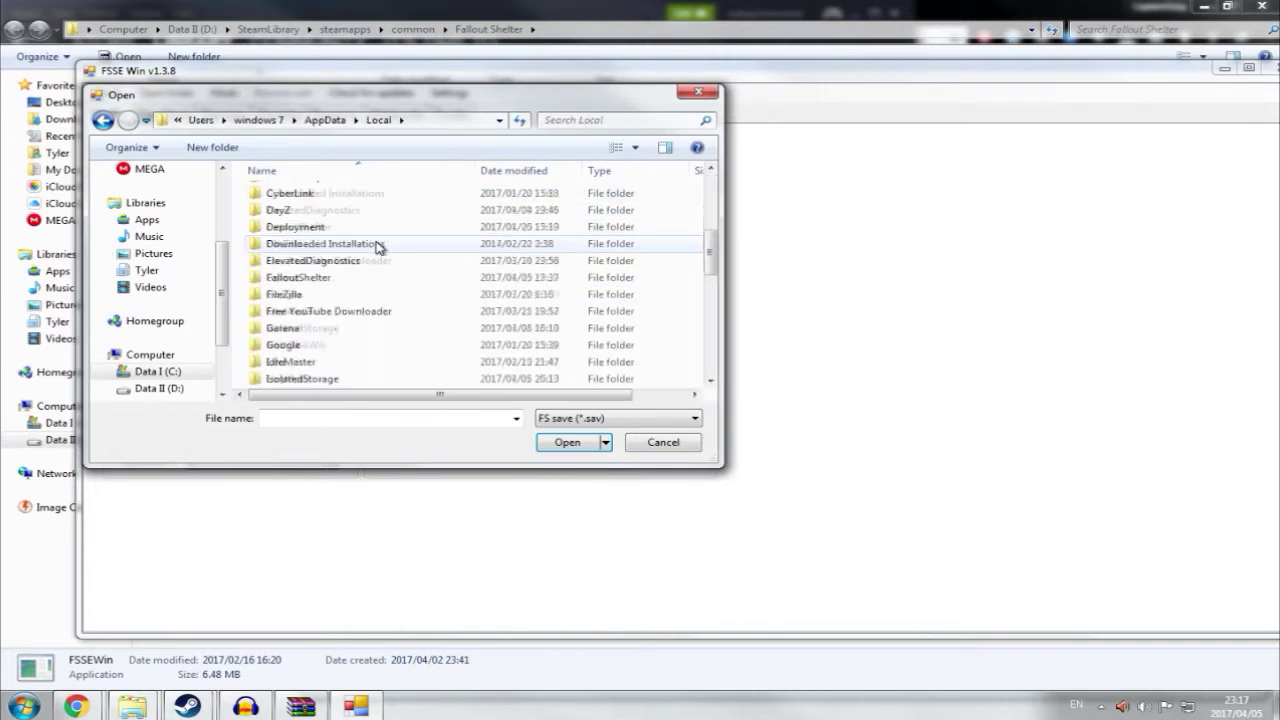
pyautogui.scroll(3, 378, 245)
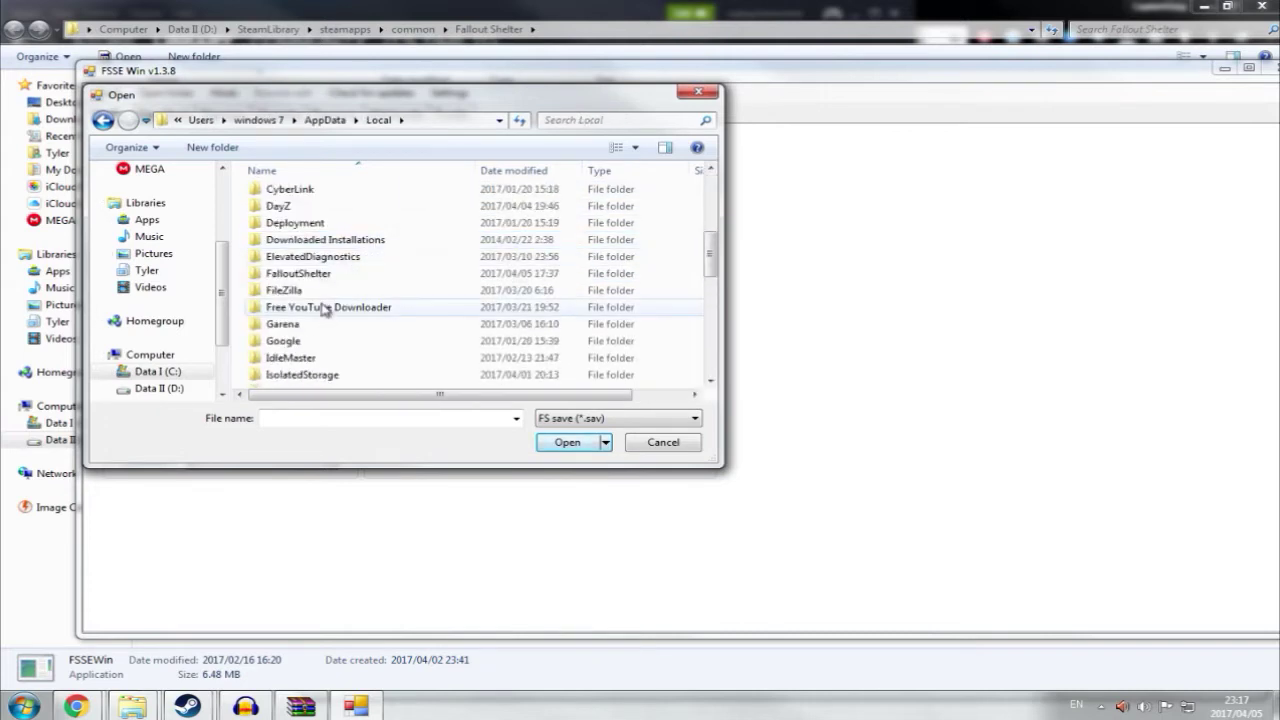
pyautogui.click(321, 292)
pyautogui.scroll(1, 321, 292)
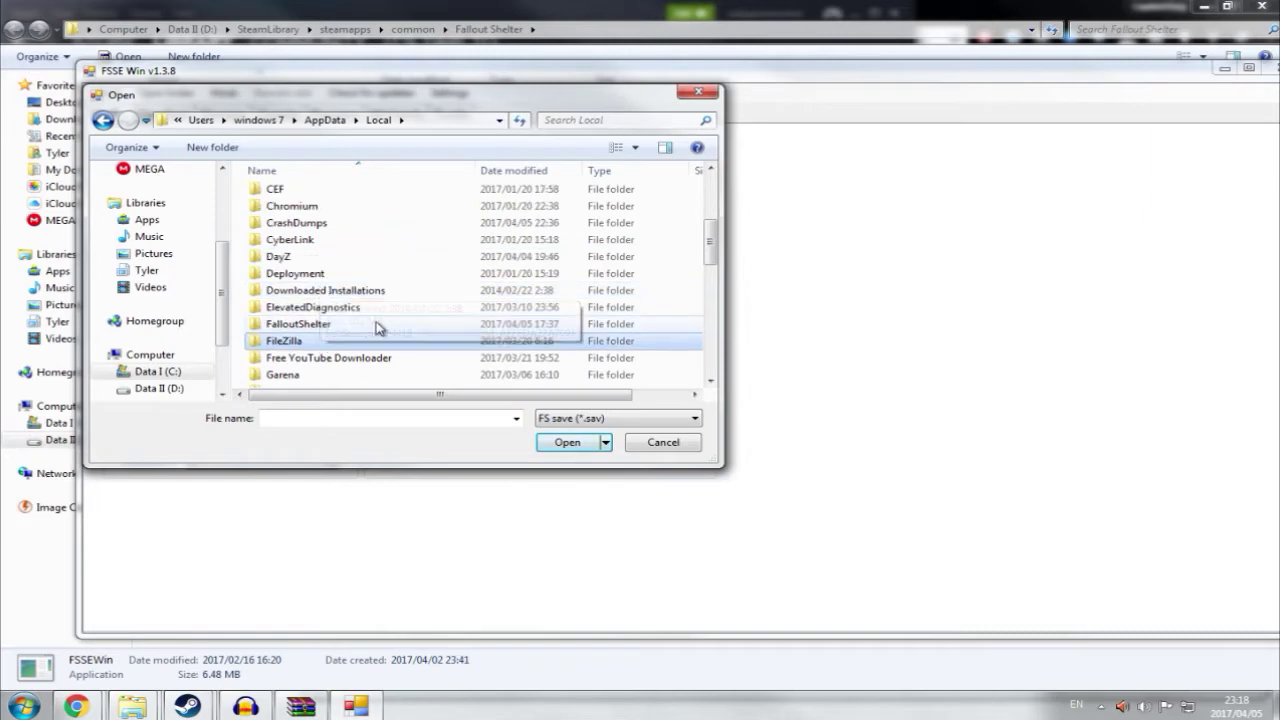
pyautogui.doubleClick(376, 324)
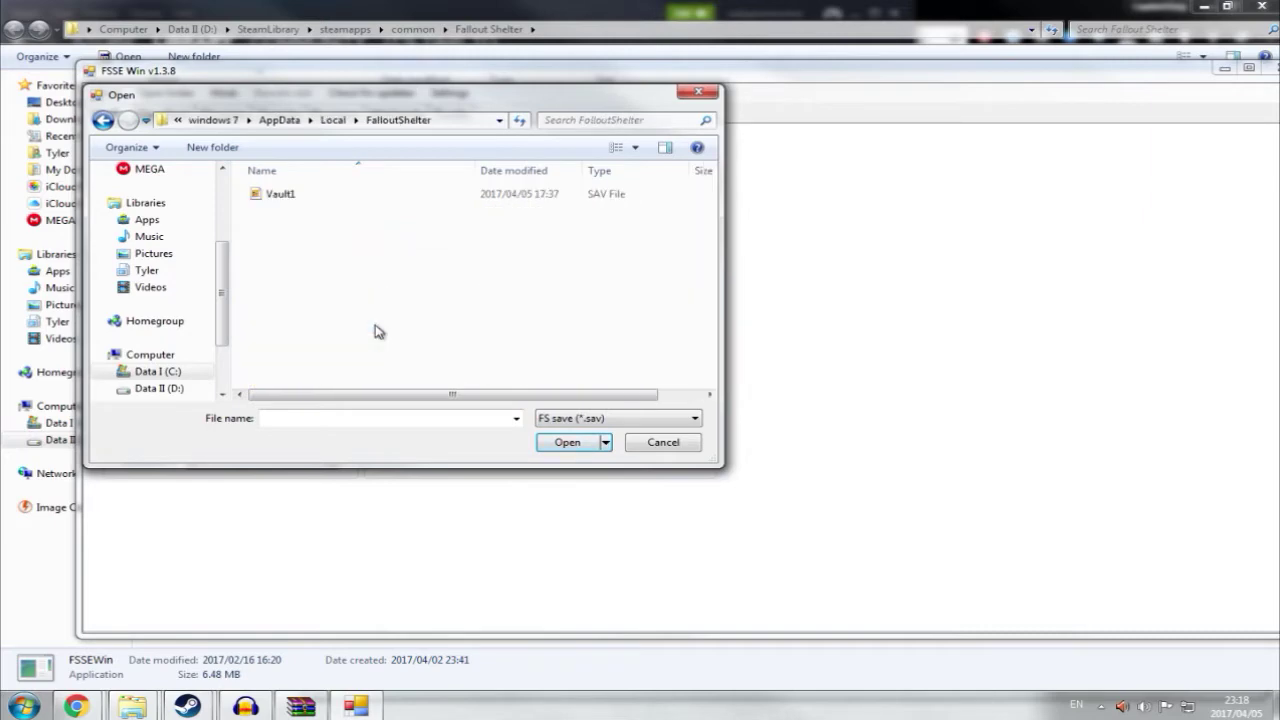
pyautogui.doubleClick(307, 195)
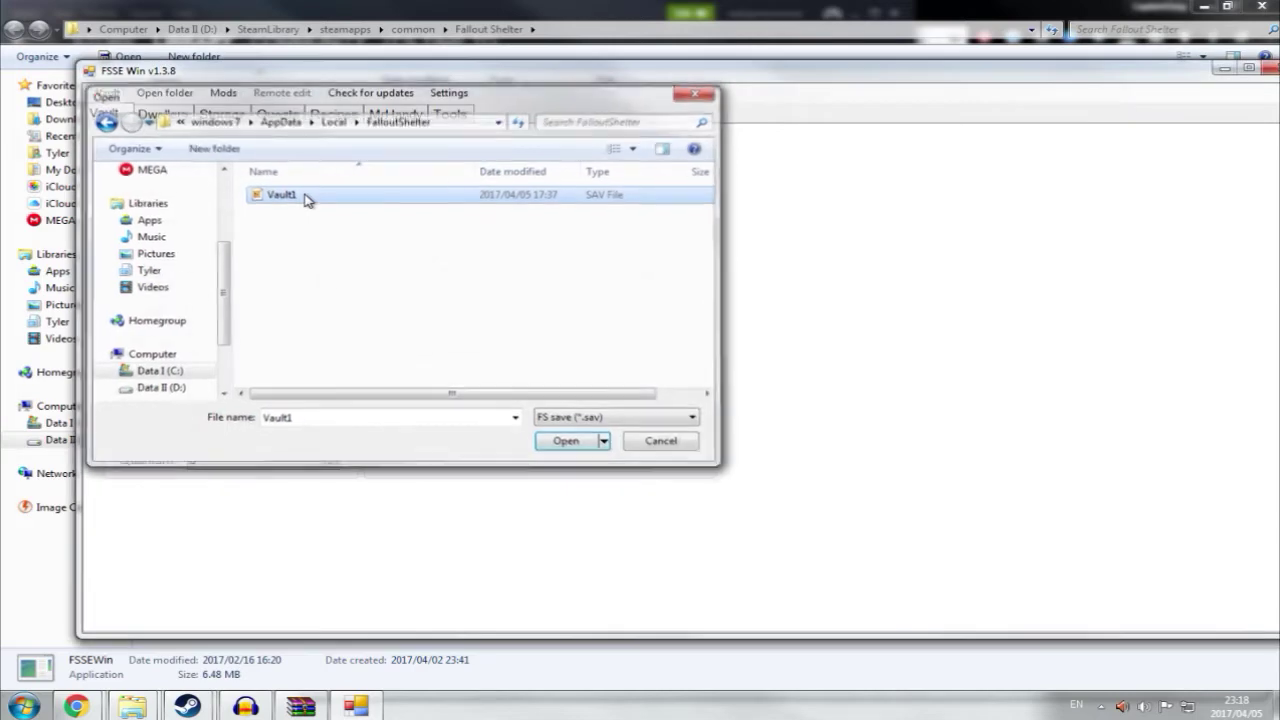
# Set the vault's caps to 999999
pyautogui.moveTo(273, 167); pyautogui.dragTo(192, 163)
pyautogui.write('666')
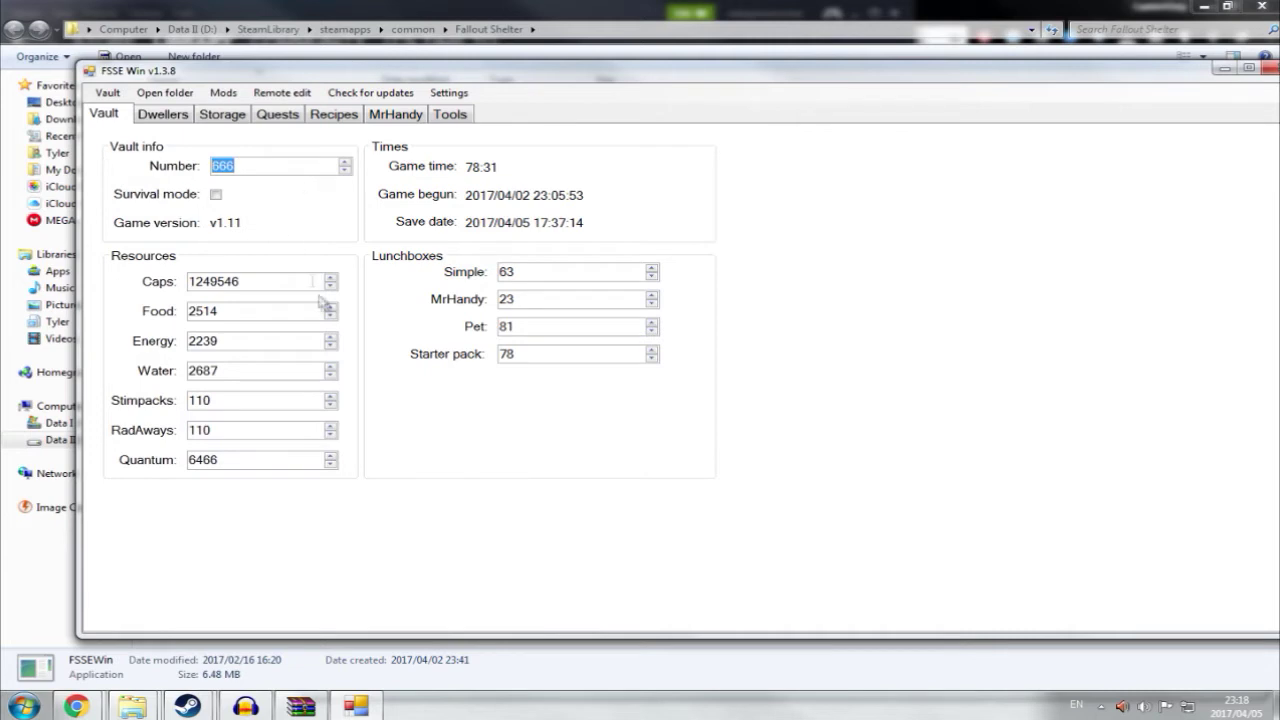
pyautogui.moveTo(305, 280); pyautogui.dragTo(145, 281)
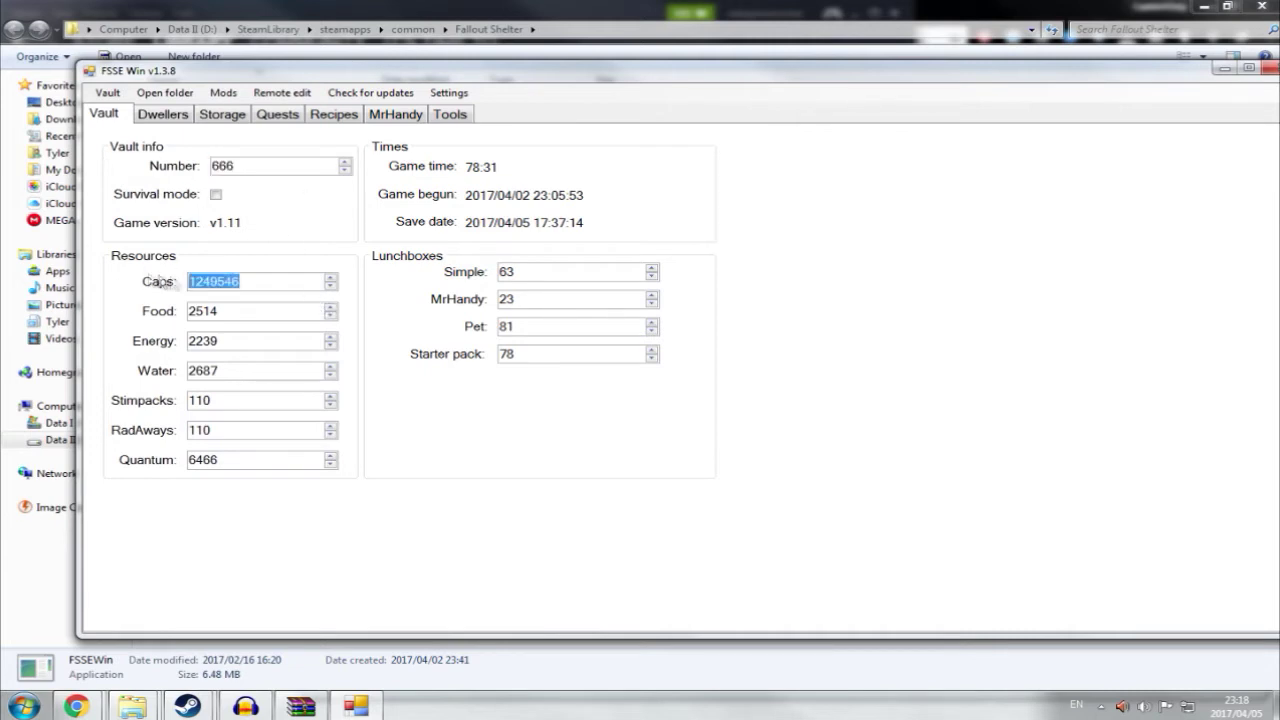
pyautogui.click(270, 281)
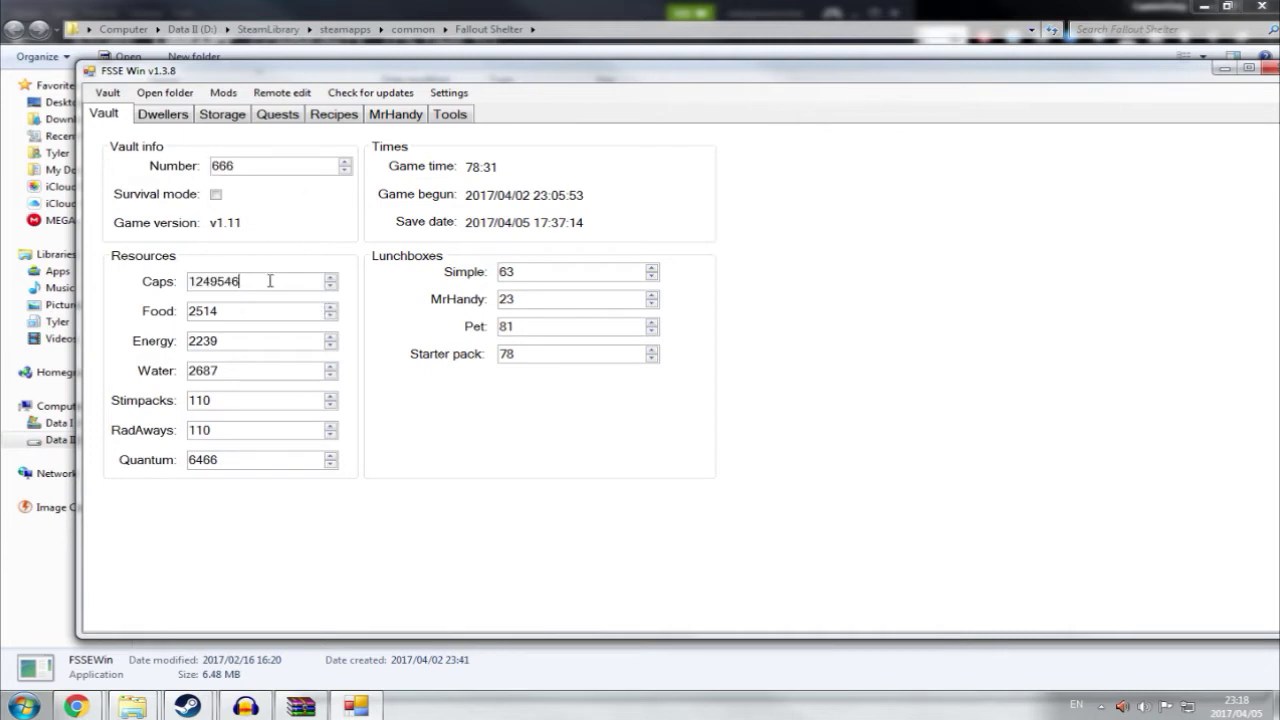
pyautogui.moveTo(276, 281); pyautogui.dragTo(167, 287)
pyautogui.doubleClick(330, 278)
pyautogui.moveTo(277, 289); pyautogui.dragTo(5, 297)
pyautogui.write('999999')
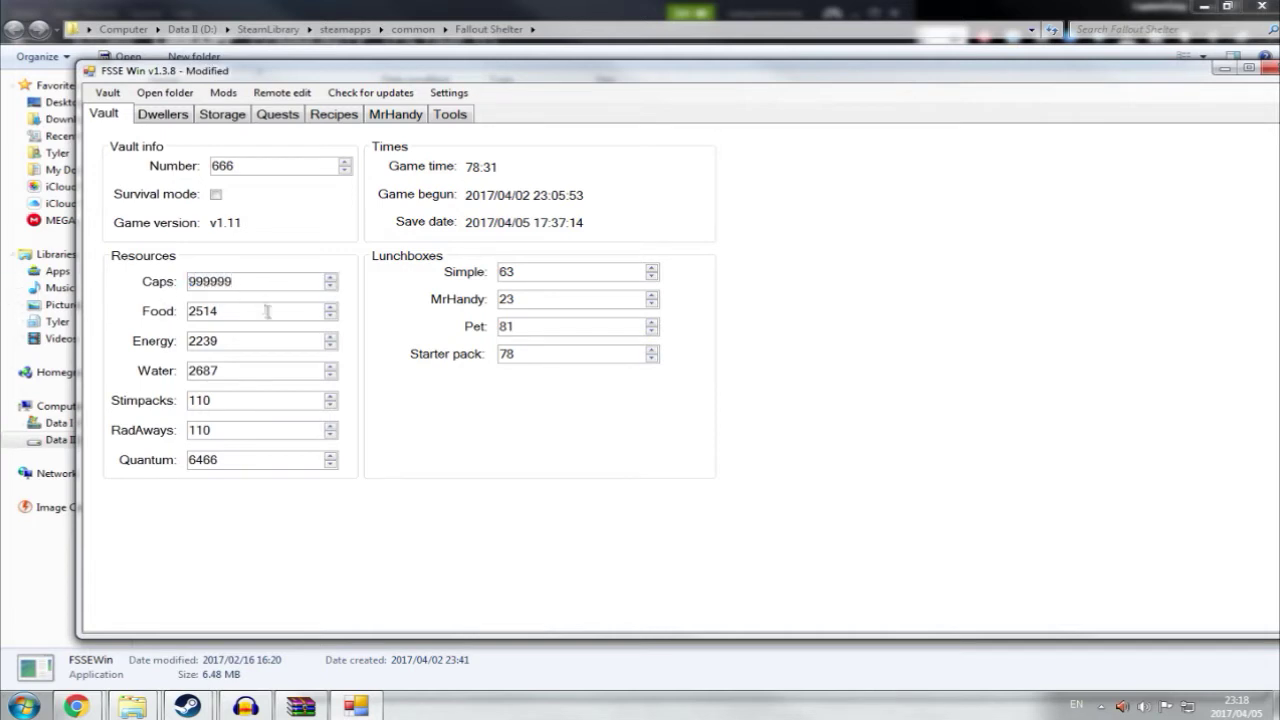
pyautogui.moveTo(268, 311); pyautogui.dragTo(157, 320)
pyautogui.doubleClick(258, 338)
pyautogui.click(256, 378)
pyautogui.doubleClick(232, 407)
# Show the vault's dwellers list and select individual dwellers to view their stats
pyautogui.click(163, 117)
pyautogui.click(243, 160)
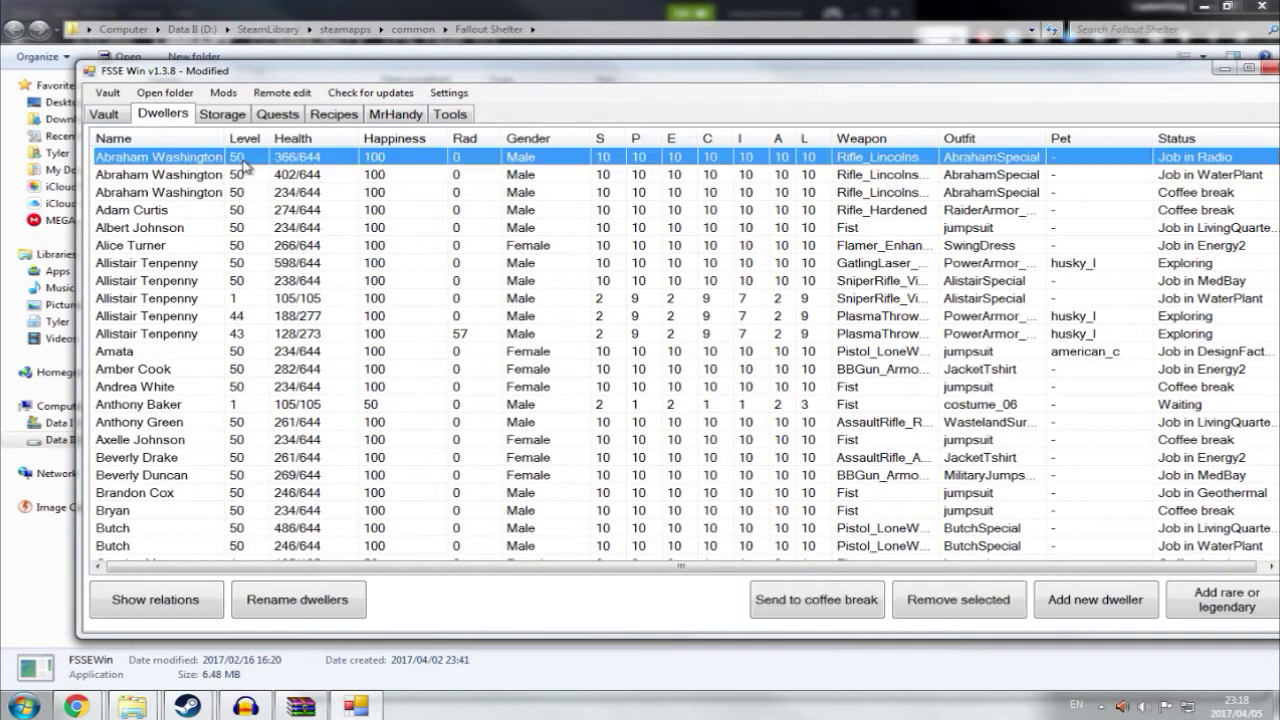
pyautogui.click(345, 227)
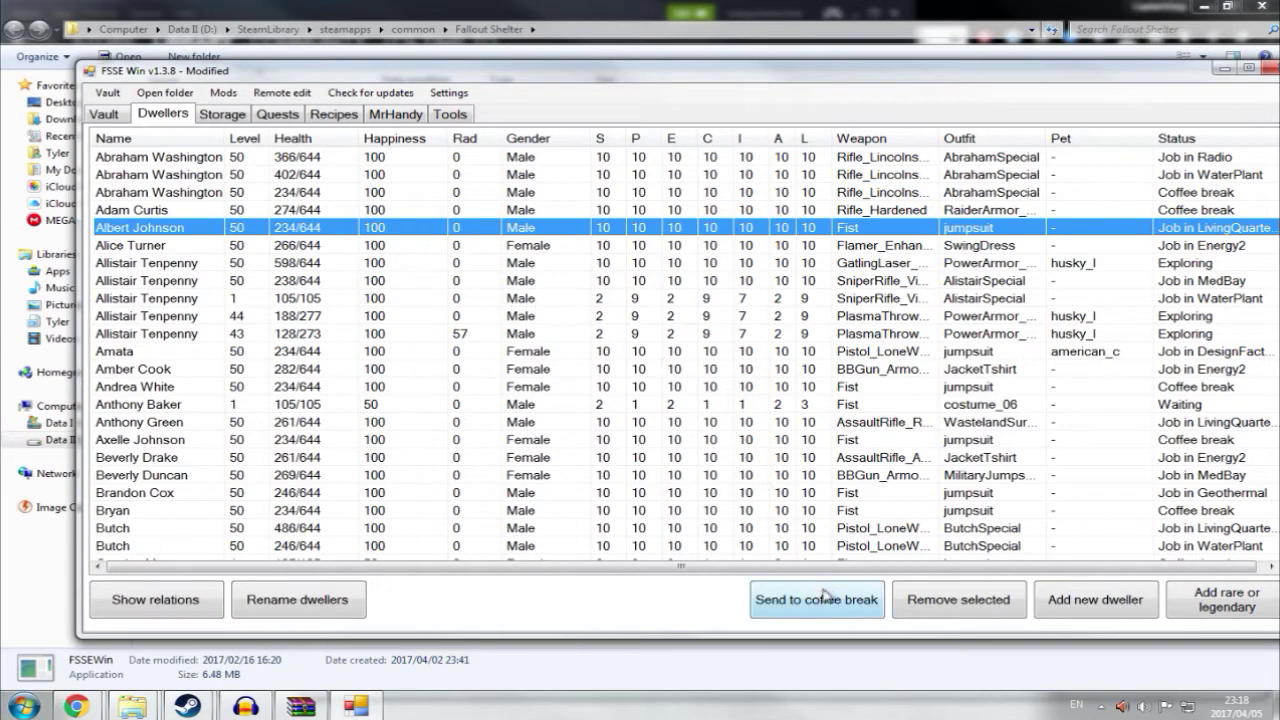
# Add a legendary dweller to the vault from the browser of rare and legendary dwellers
pyautogui.click(1271, 601)
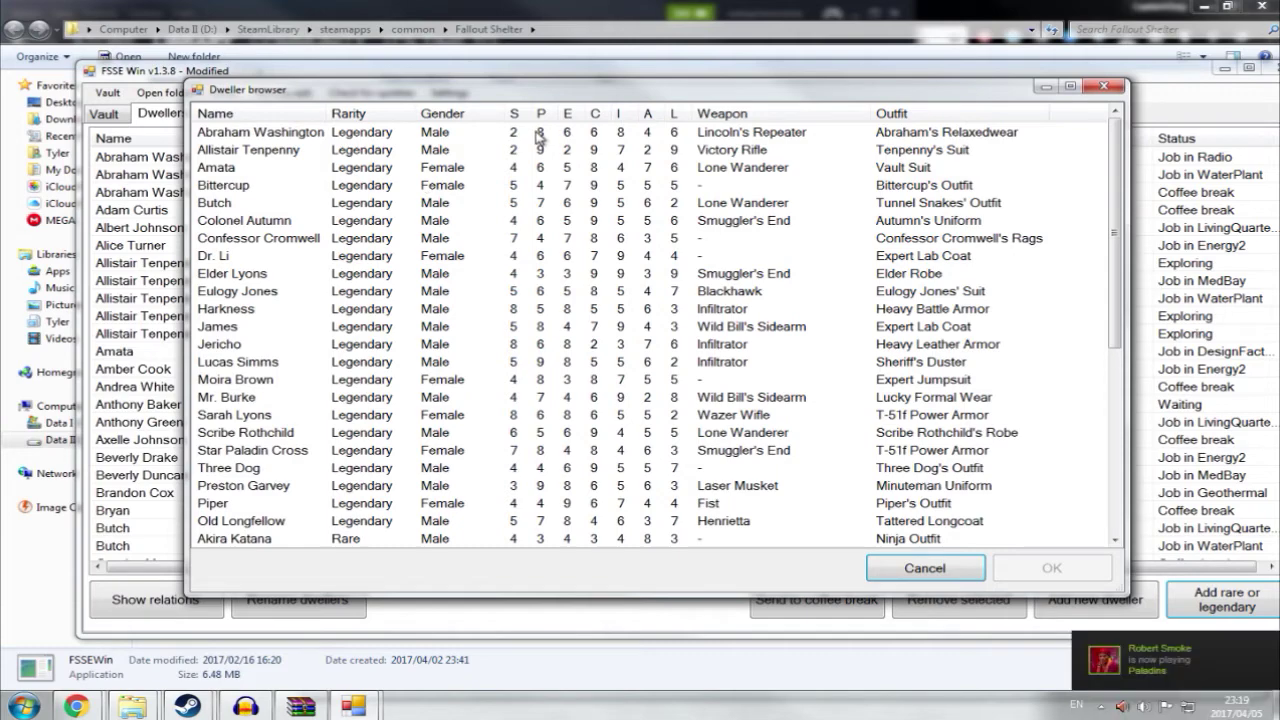
pyautogui.click(755, 130)
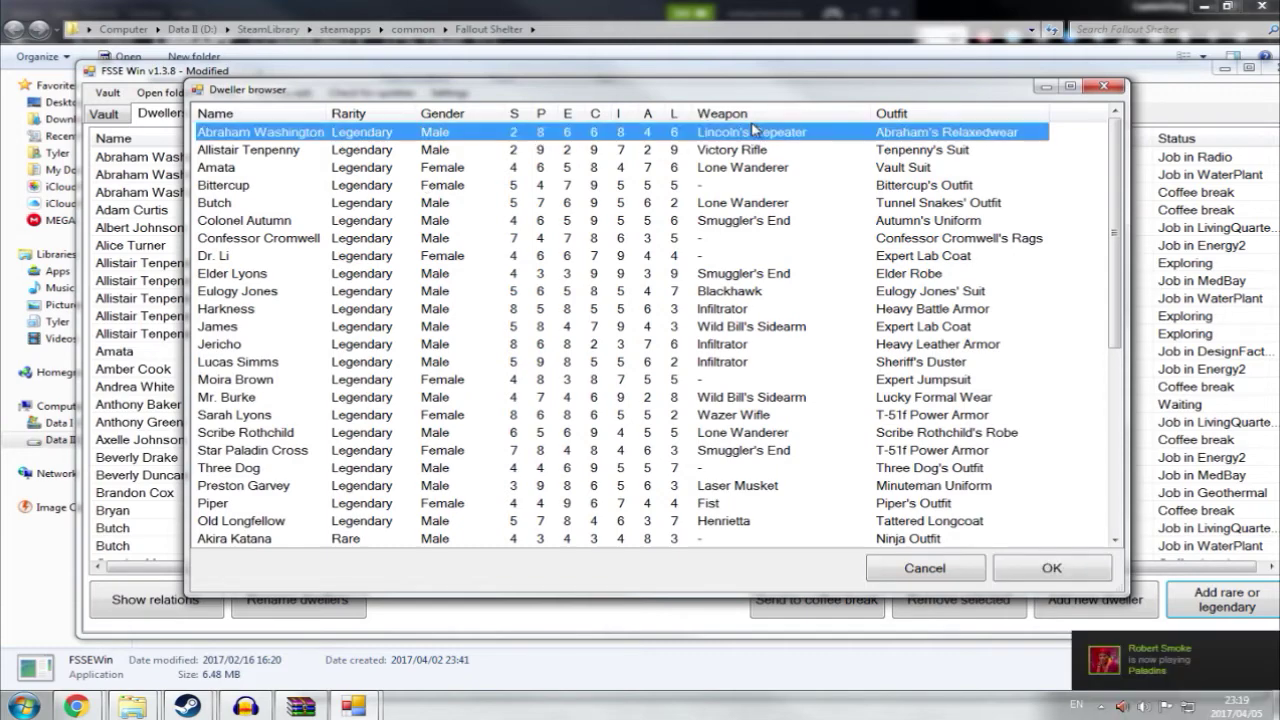
pyautogui.click(706, 258)
pyautogui.scroll(-5, 766, 286)
pyautogui.scroll(5, 766, 286)
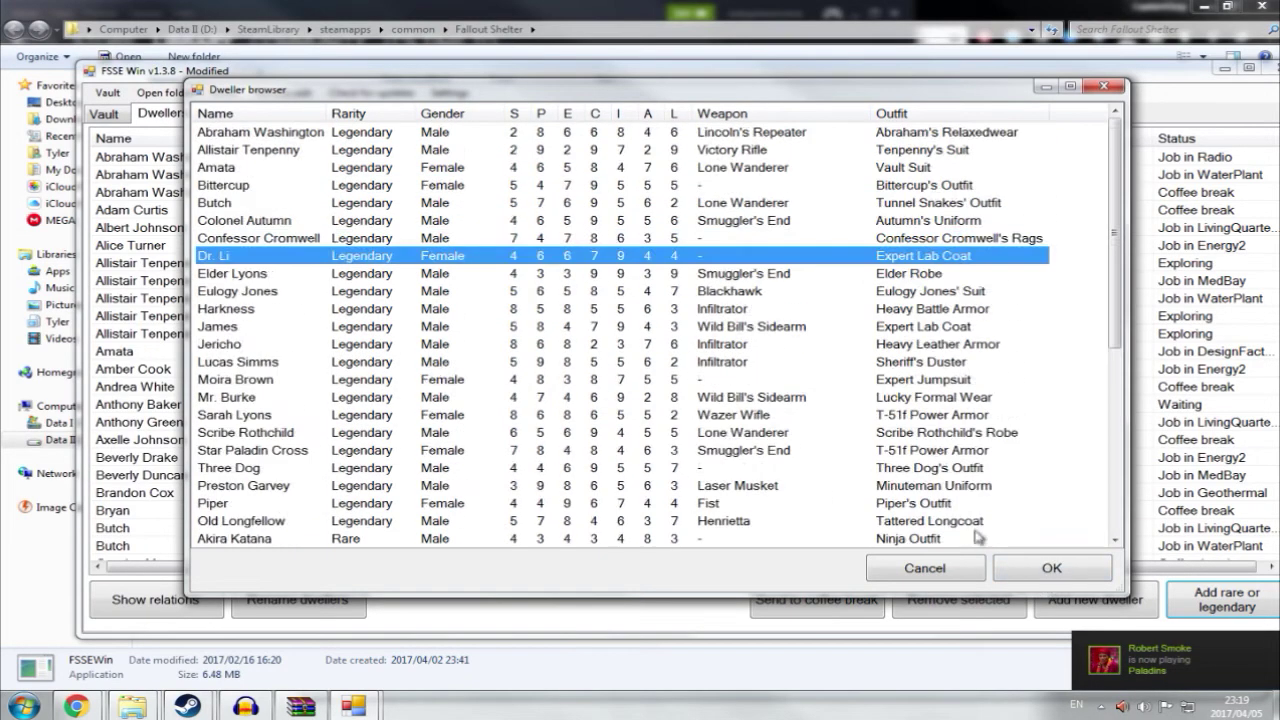
pyautogui.click(482, 205)
pyautogui.click(1055, 568)
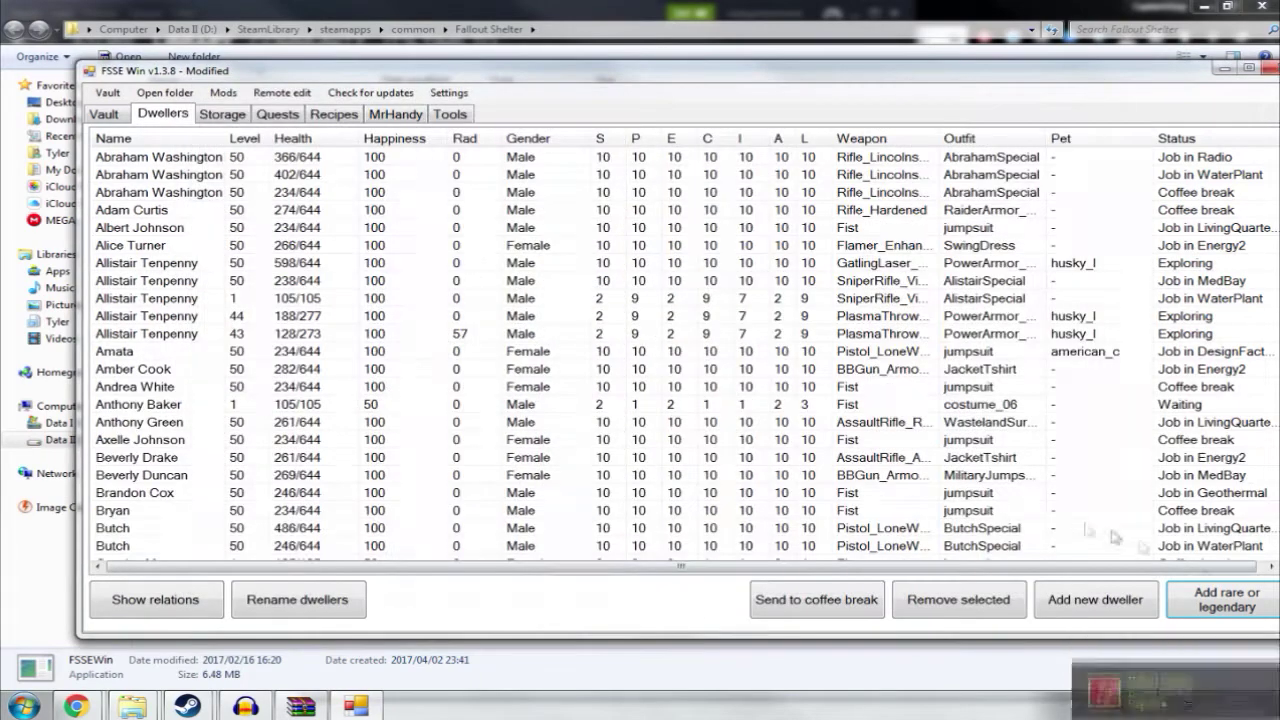
pyautogui.click(928, 404)
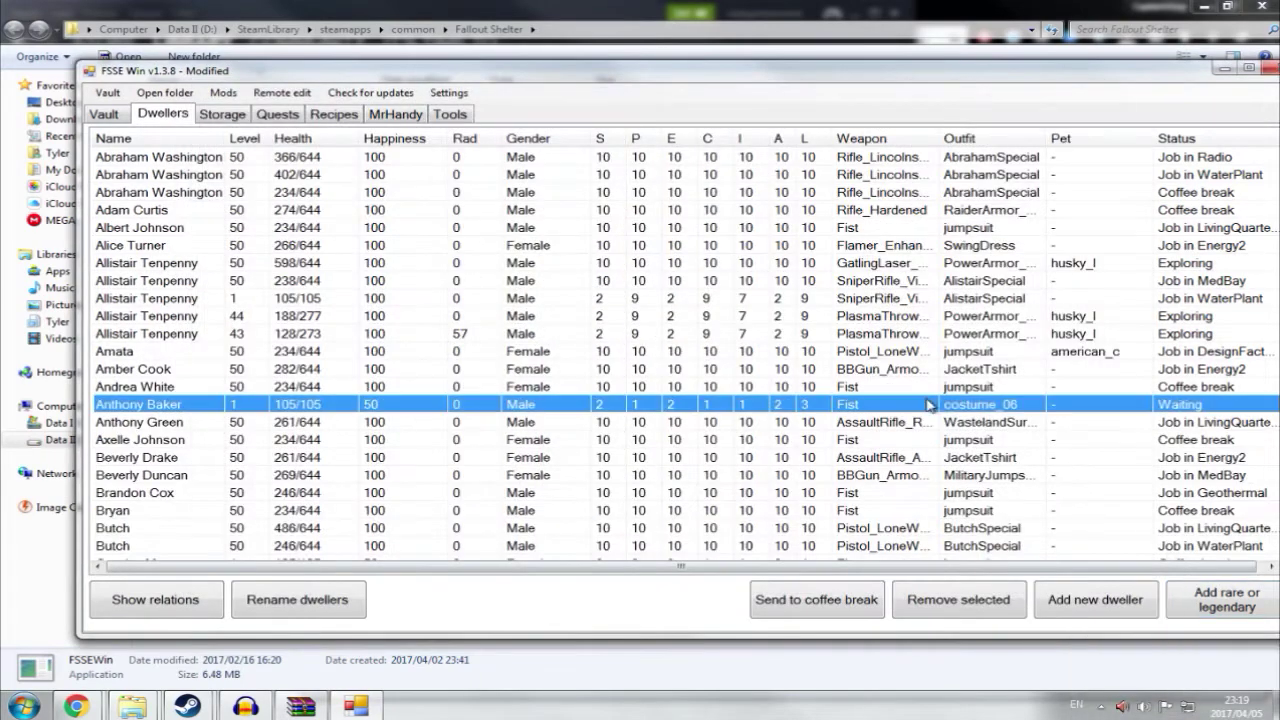
# Browse the weapons, outfits, pets and junk that can be added to the vault's storage
pyautogui.click(224, 116)
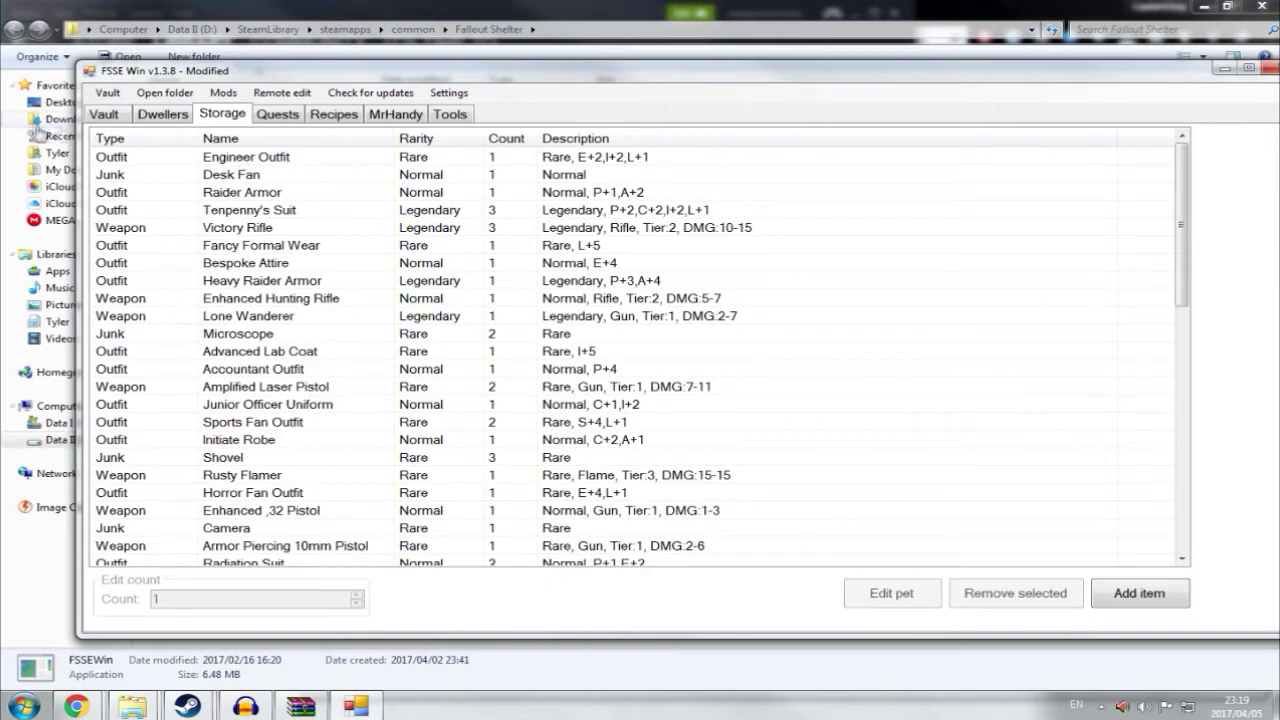
pyautogui.click(1120, 603)
pyautogui.moveTo(343, 139); pyautogui.dragTo(286, 147)
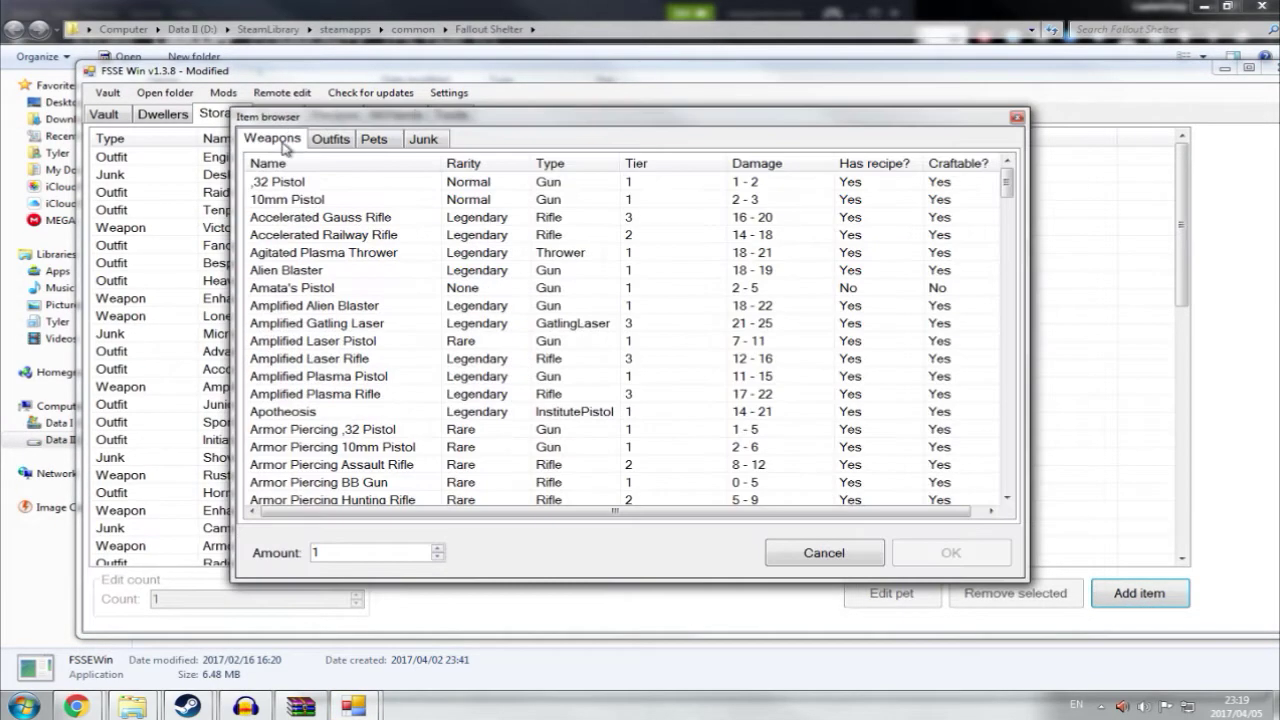
pyautogui.click(330, 140)
pyautogui.click(373, 140)
pyautogui.click(422, 142)
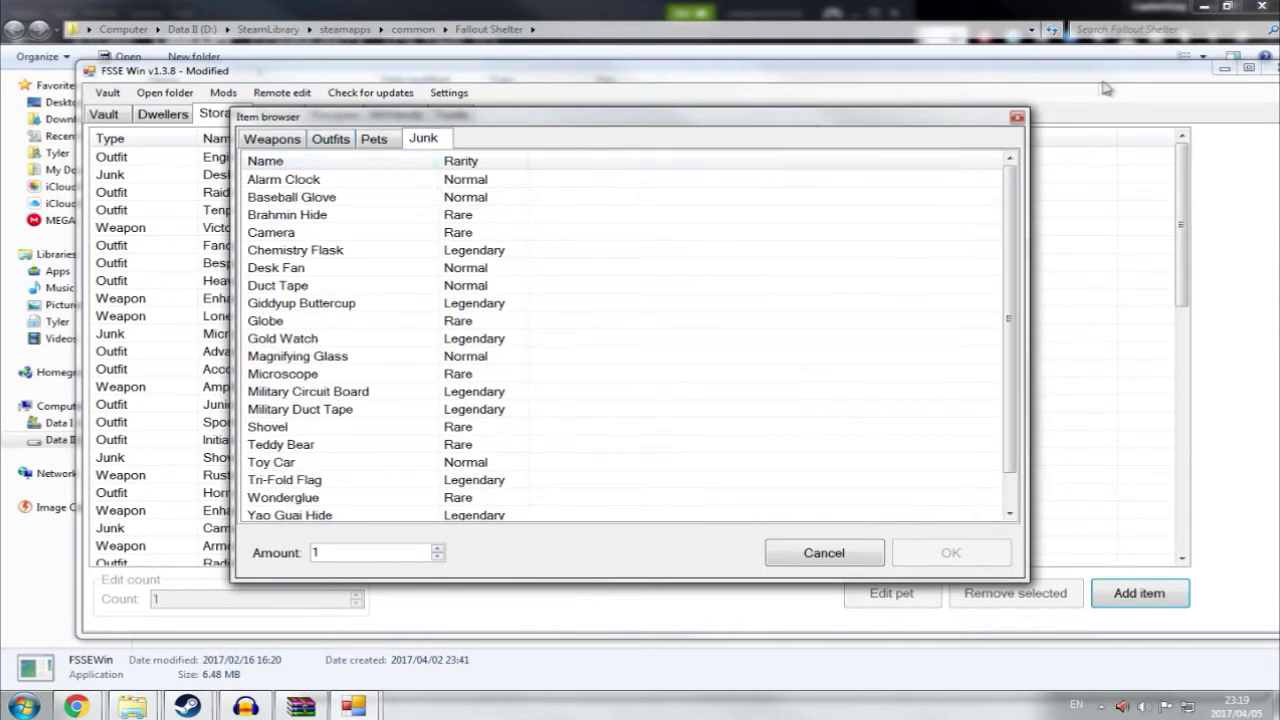
pyautogui.click(535, 266)
pyautogui.click(910, 552)
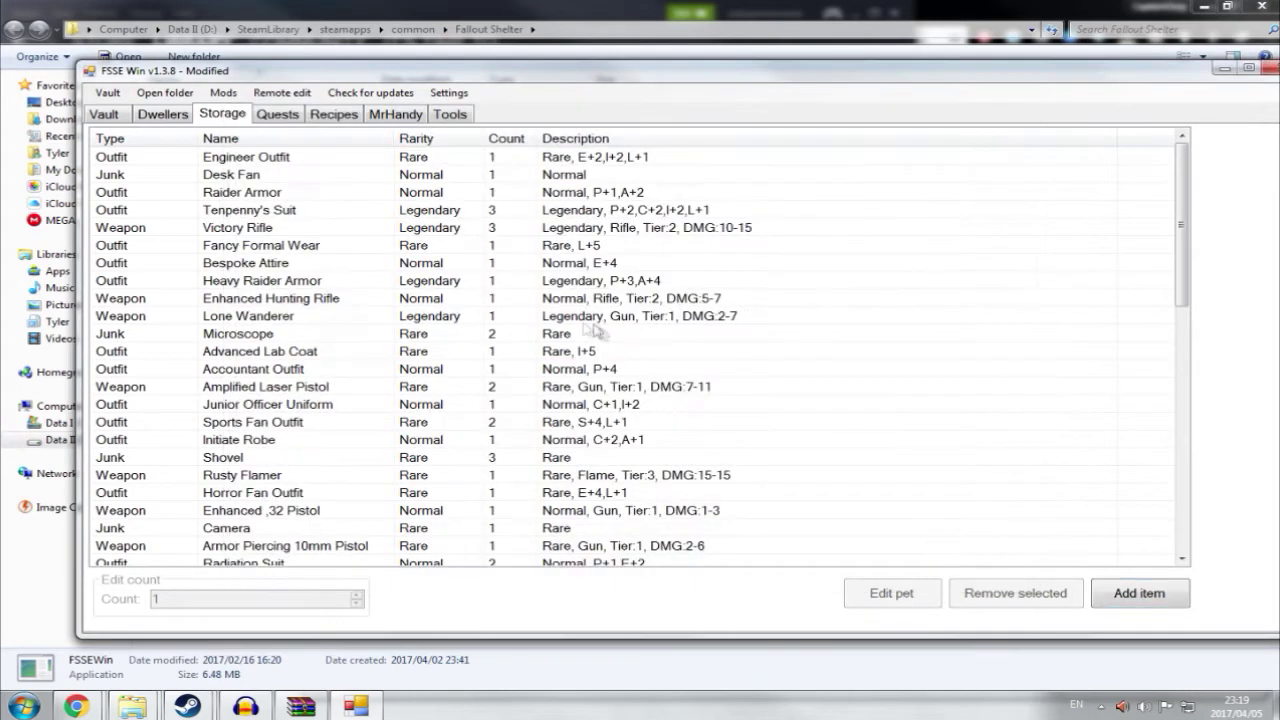
# Review the vault's completed quests, its weapon and outfit recipes, and its Mr. Handy robots
pyautogui.click(278, 114)
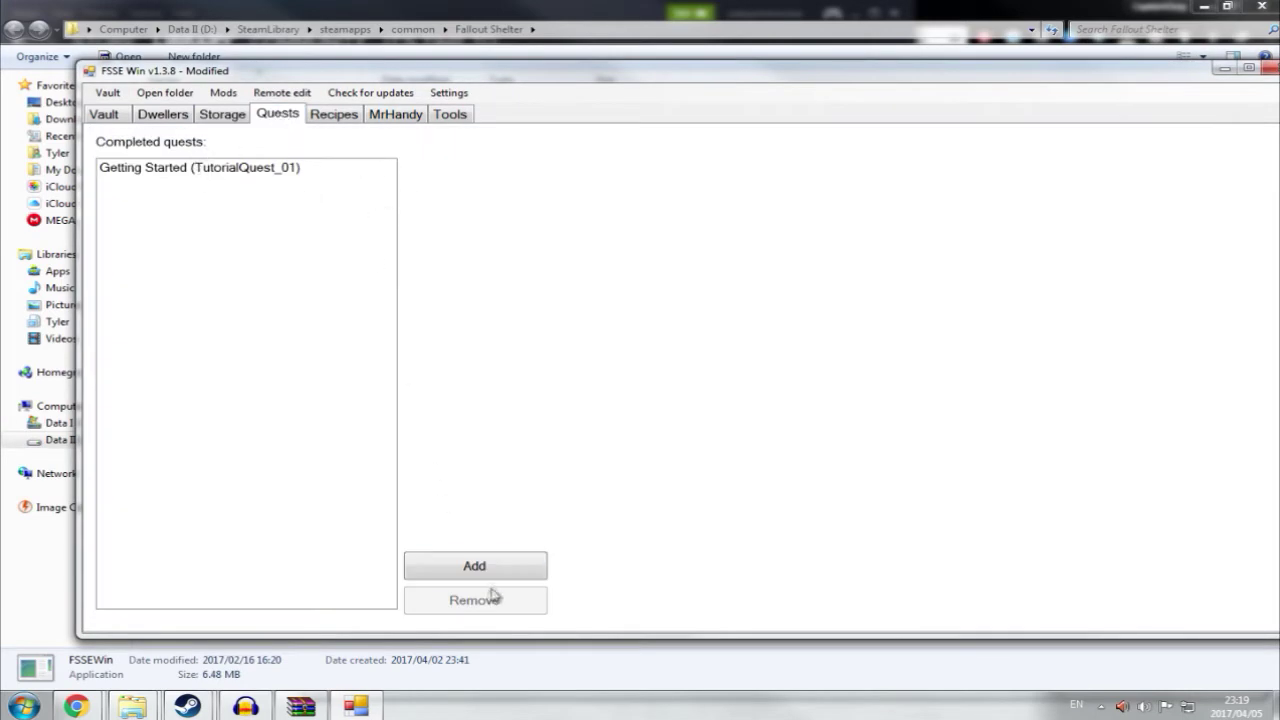
pyautogui.click(316, 116)
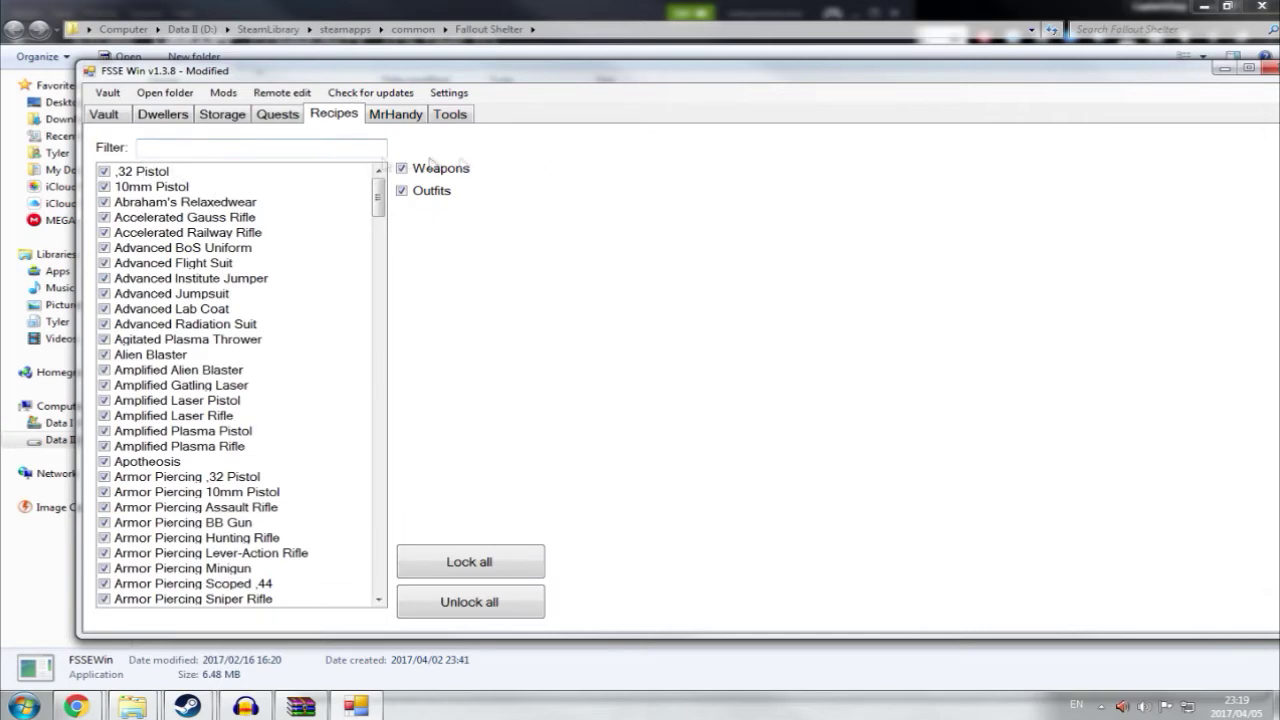
pyautogui.moveTo(377, 198); pyautogui.dragTo(425, 150)
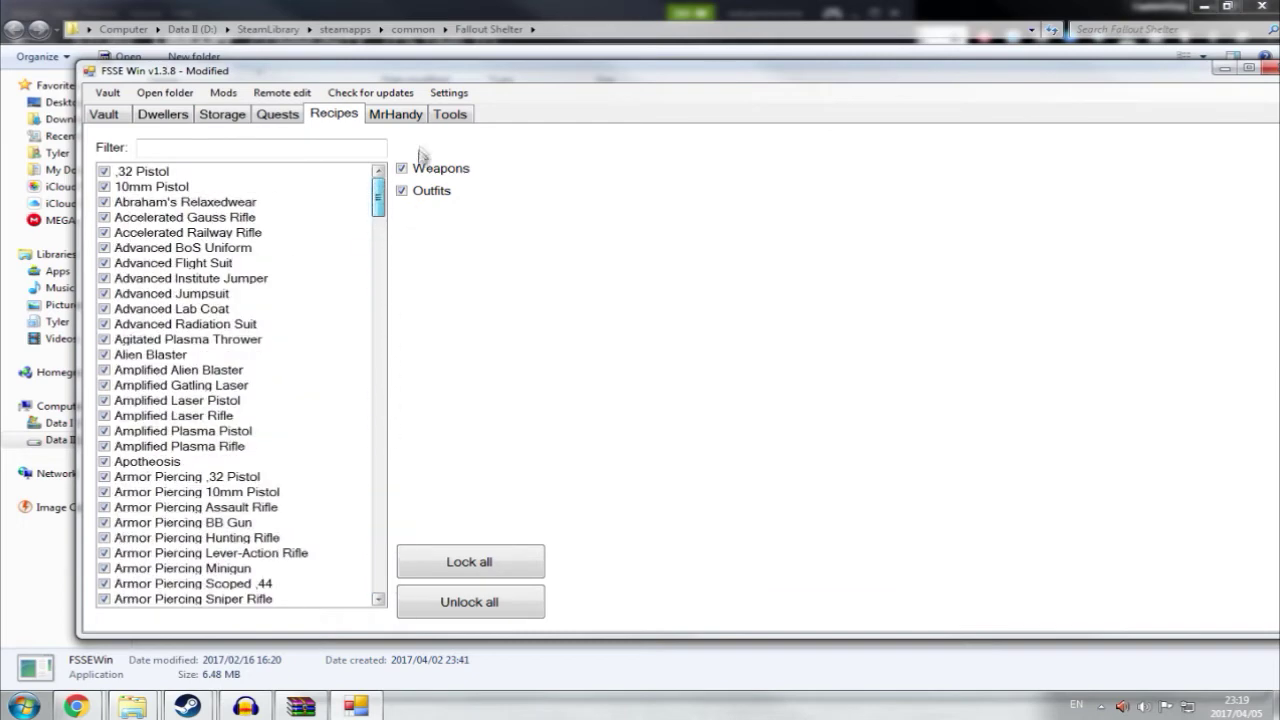
pyautogui.click(396, 113)
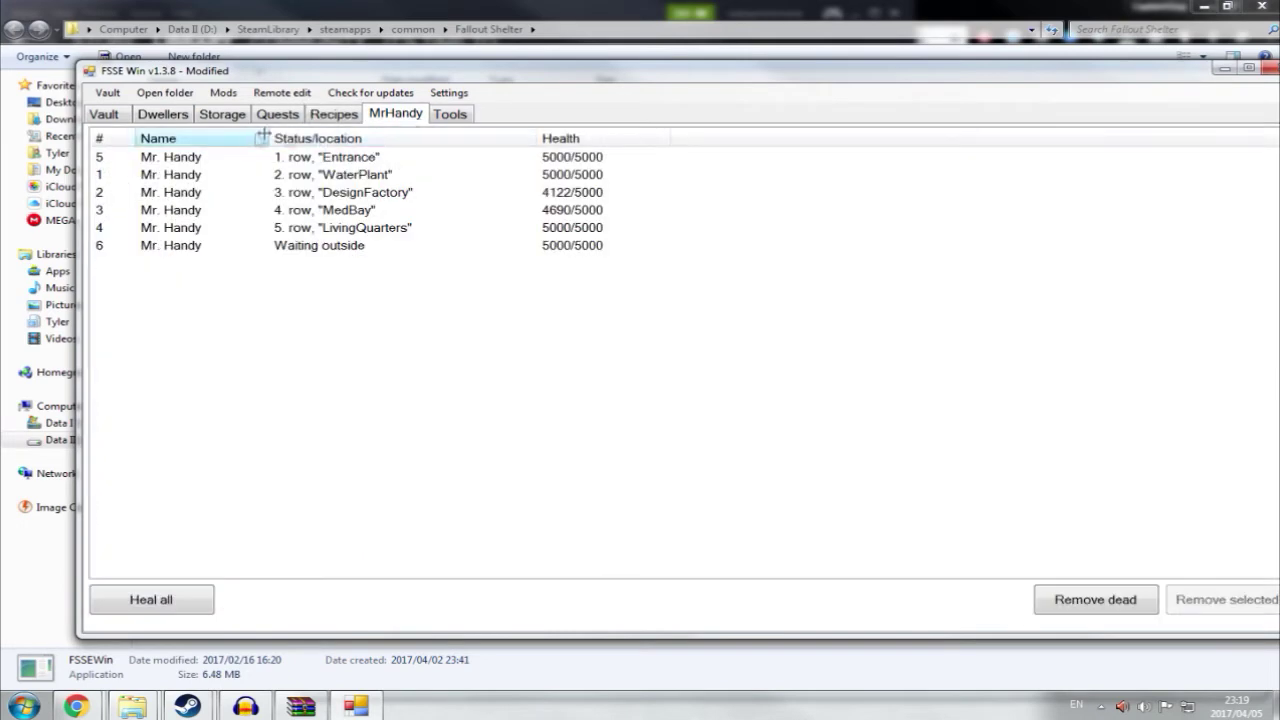
pyautogui.moveTo(354, 256); pyautogui.dragTo(330, 210)
# Resurrect the vault's explorers and its MrHandys
pyautogui.click(436, 116)
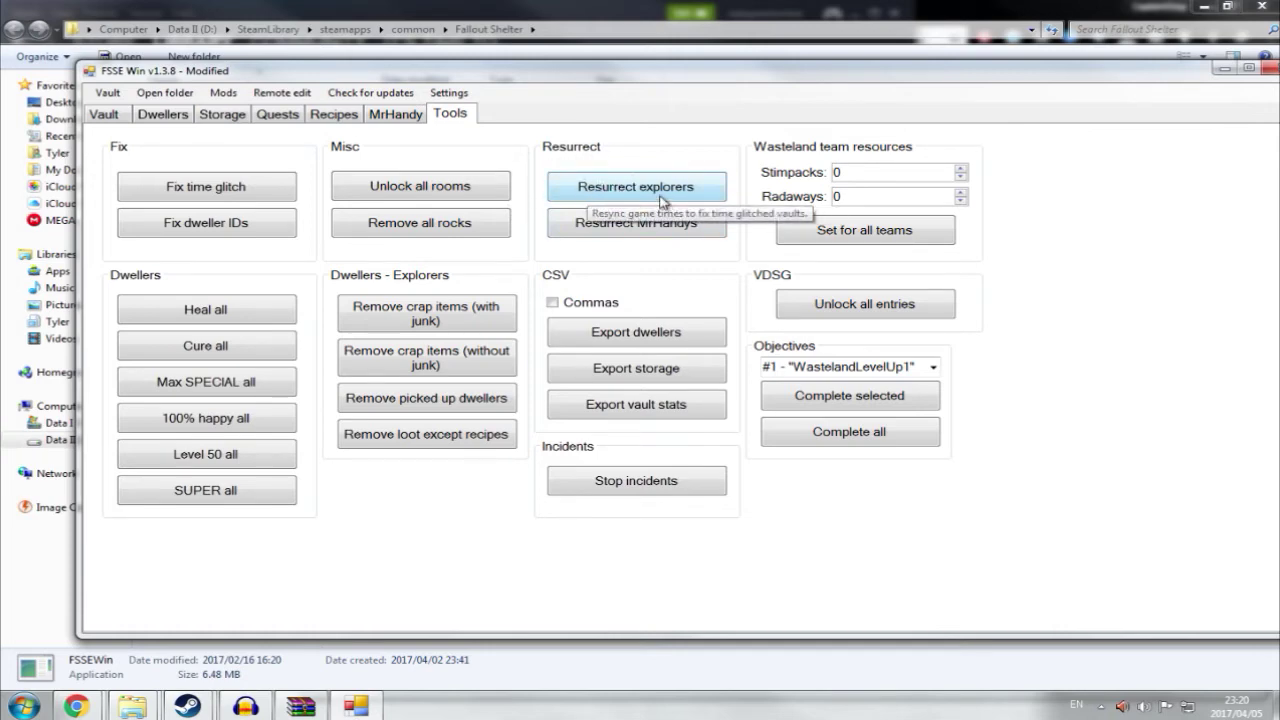
pyautogui.click(621, 191)
pyautogui.click(688, 410)
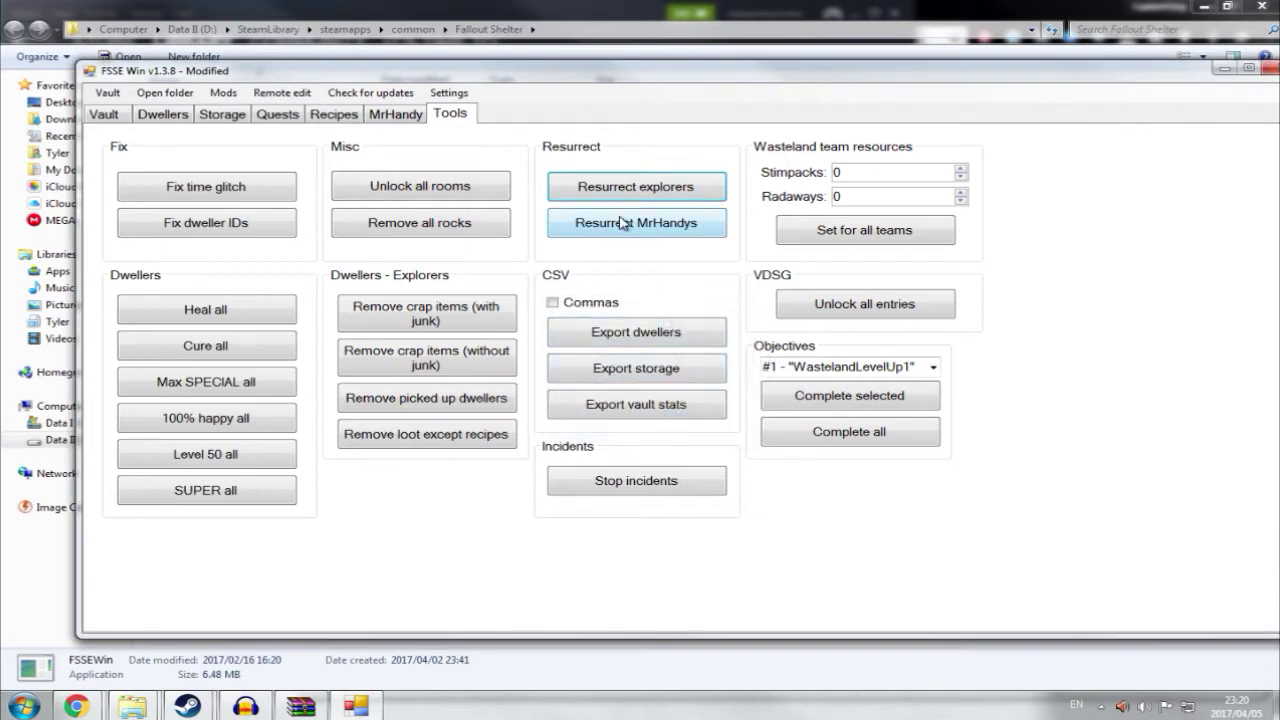
pyautogui.click(562, 224)
pyautogui.click(688, 411)
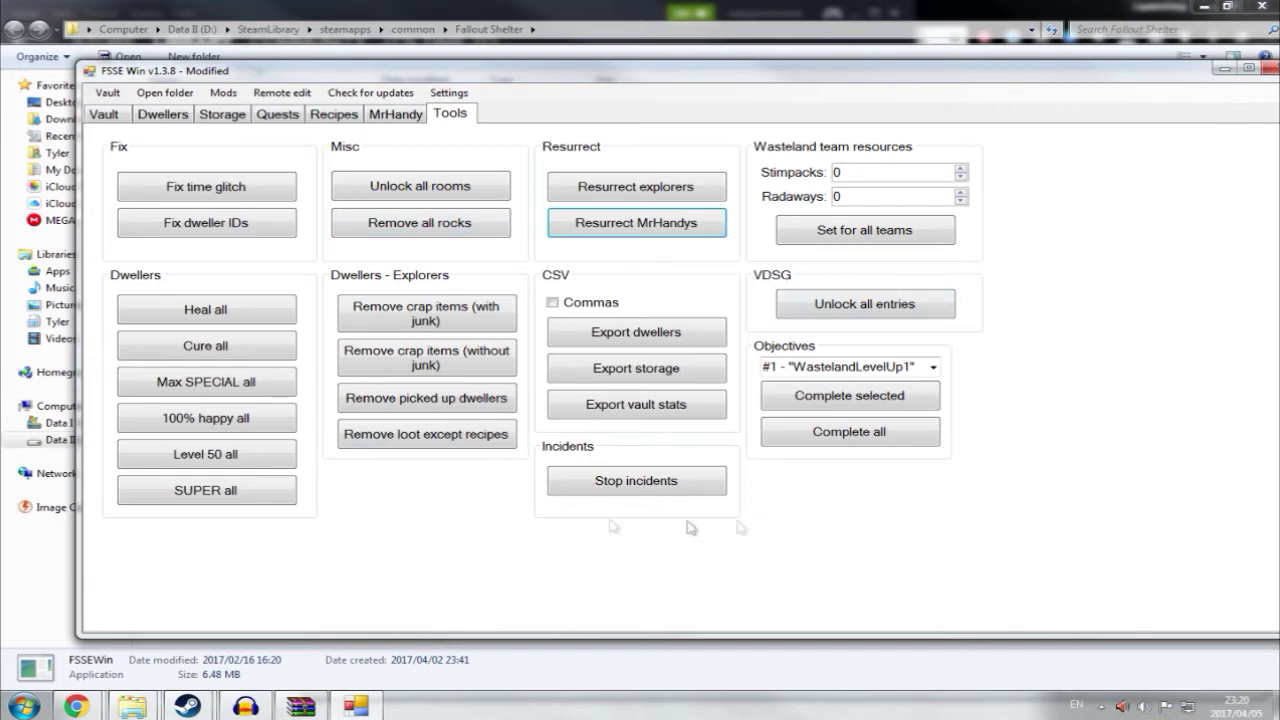
# Save the modified vault and close the save editor
pyautogui.click(106, 115)
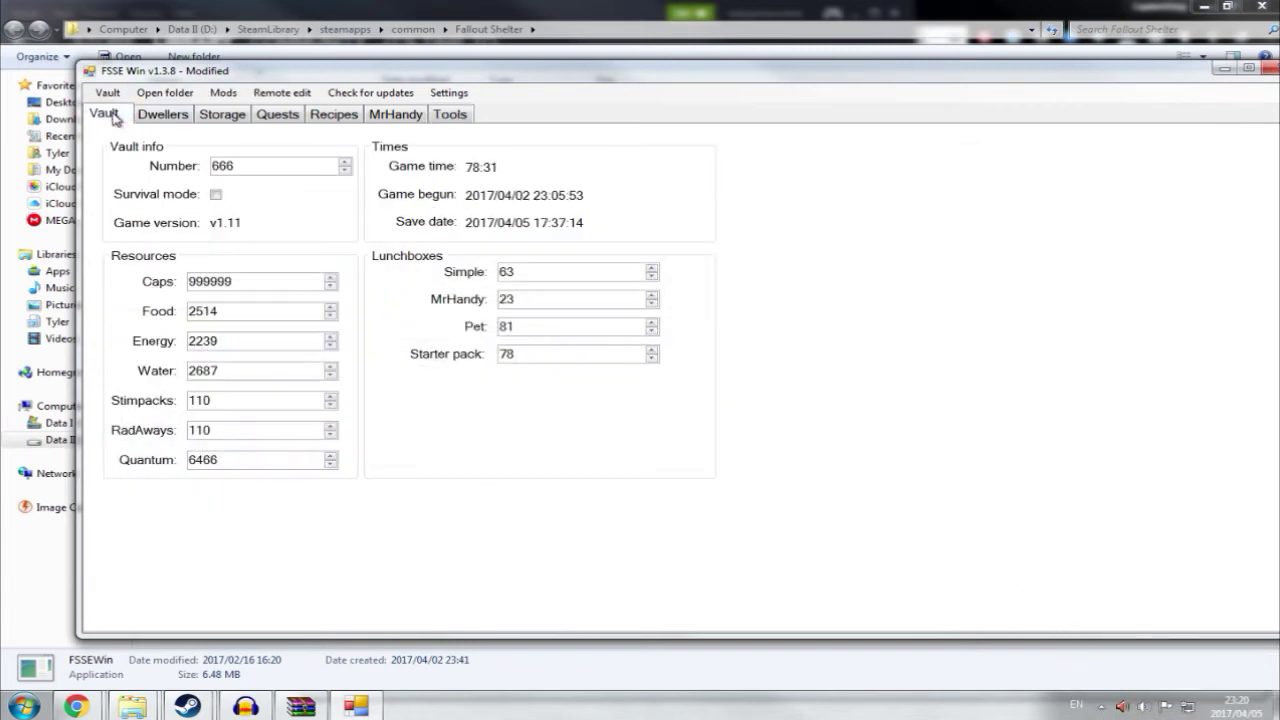
pyautogui.click(107, 92)
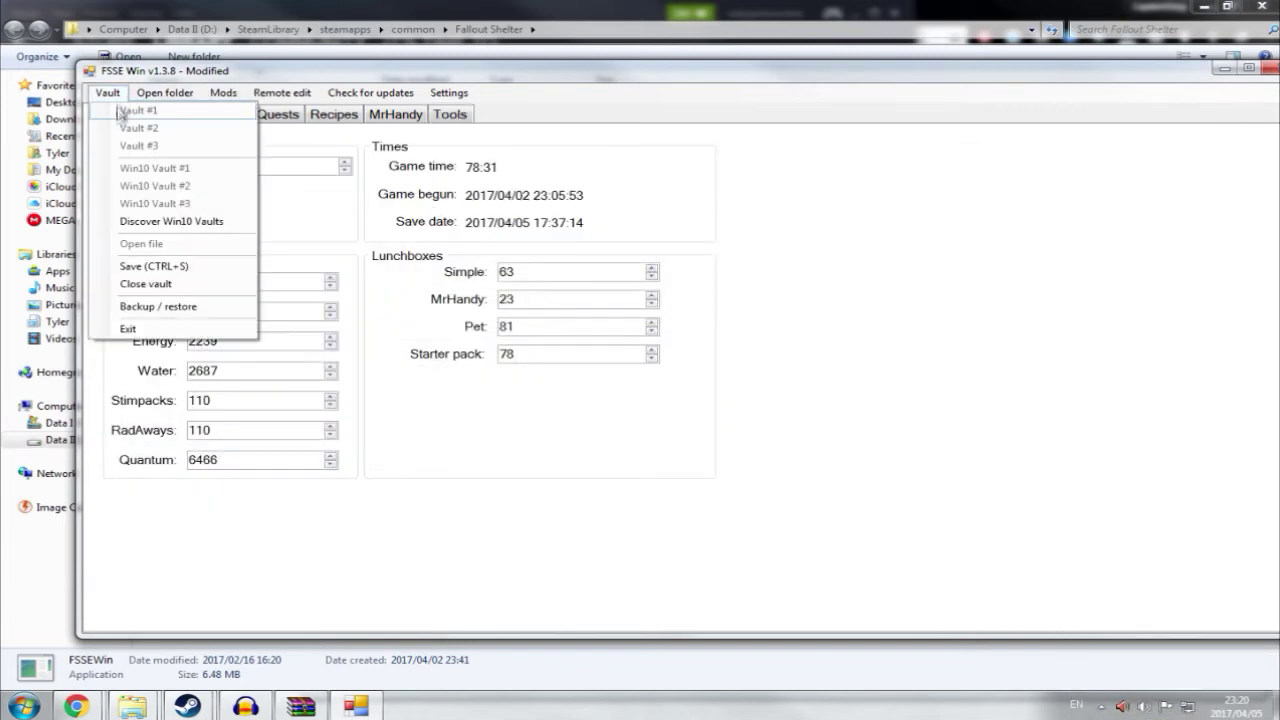
pyautogui.click(148, 268)
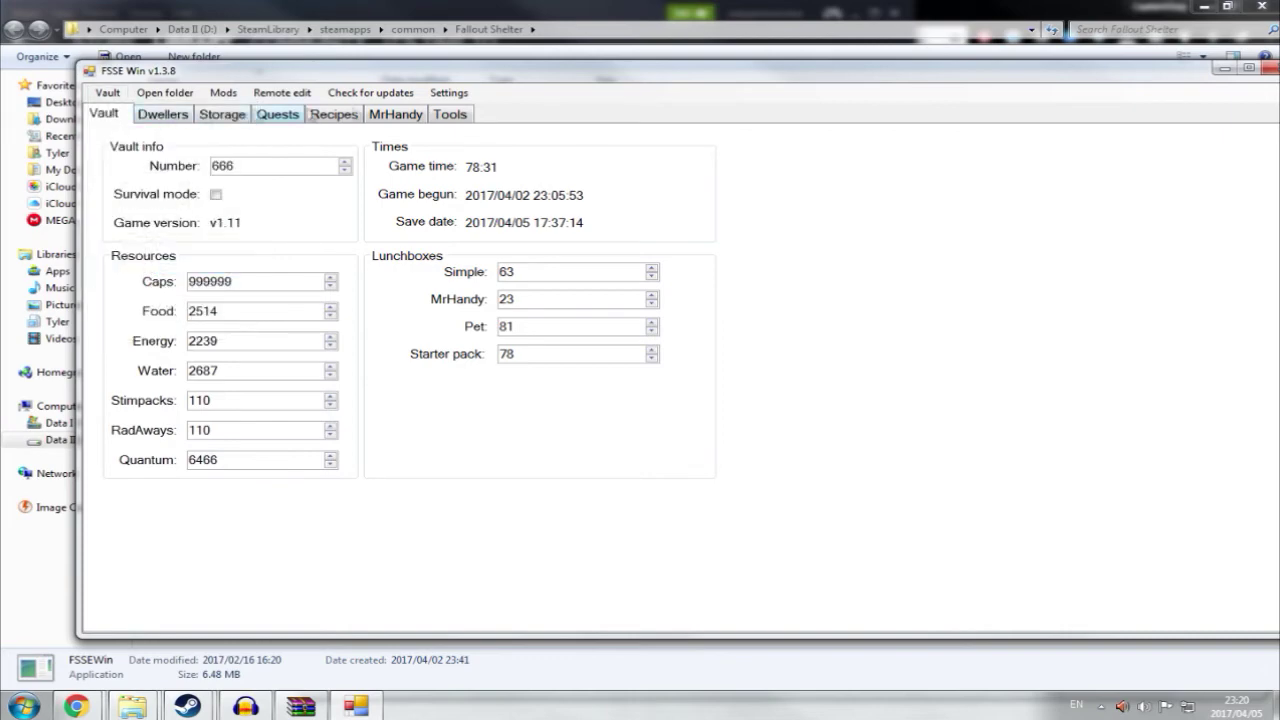
pyautogui.click(1268, 67)
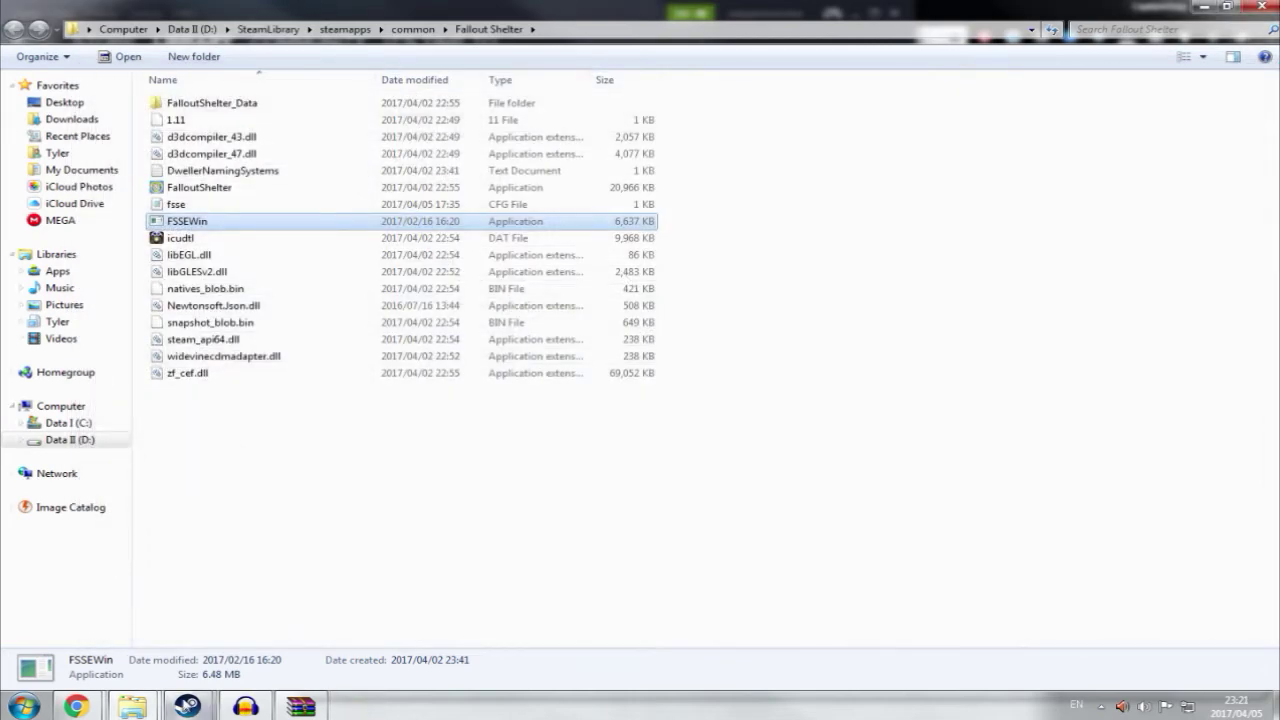
# Switch to the Steam library and launch Fallout Shelter
pyautogui.moveTo(187, 706)
pyautogui.click(198, 655)
pyautogui.click(298, 162)
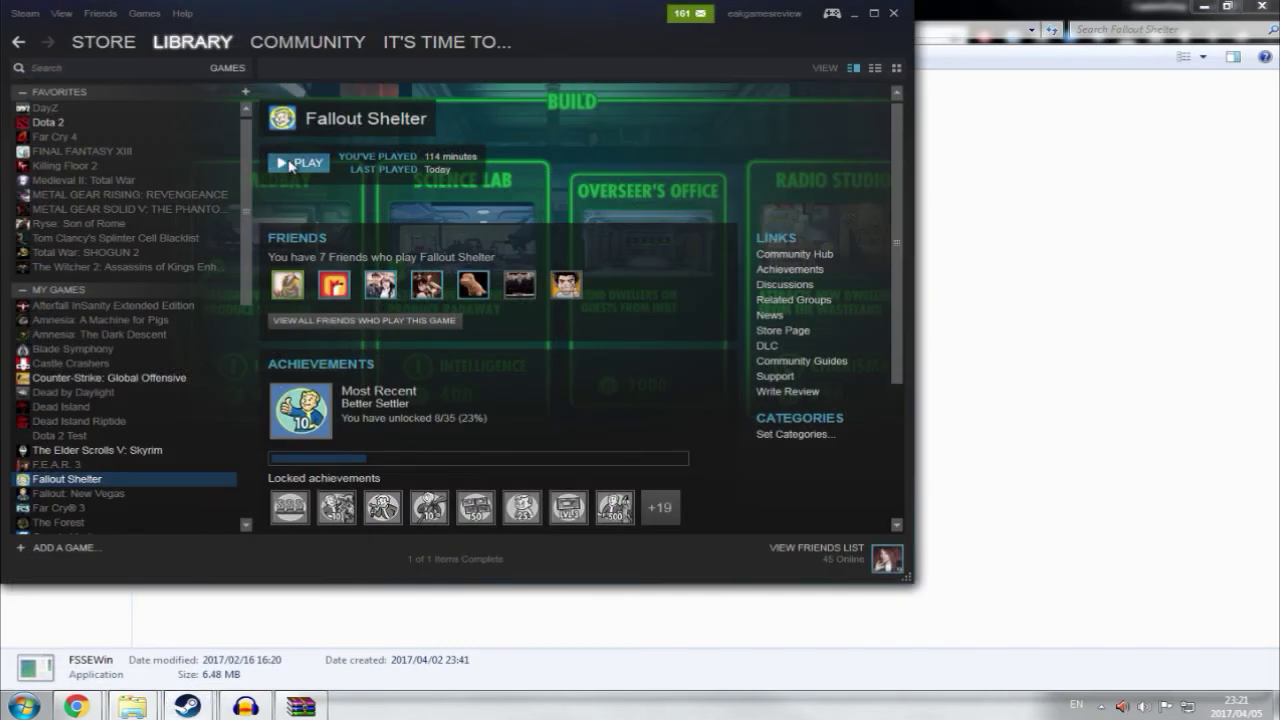